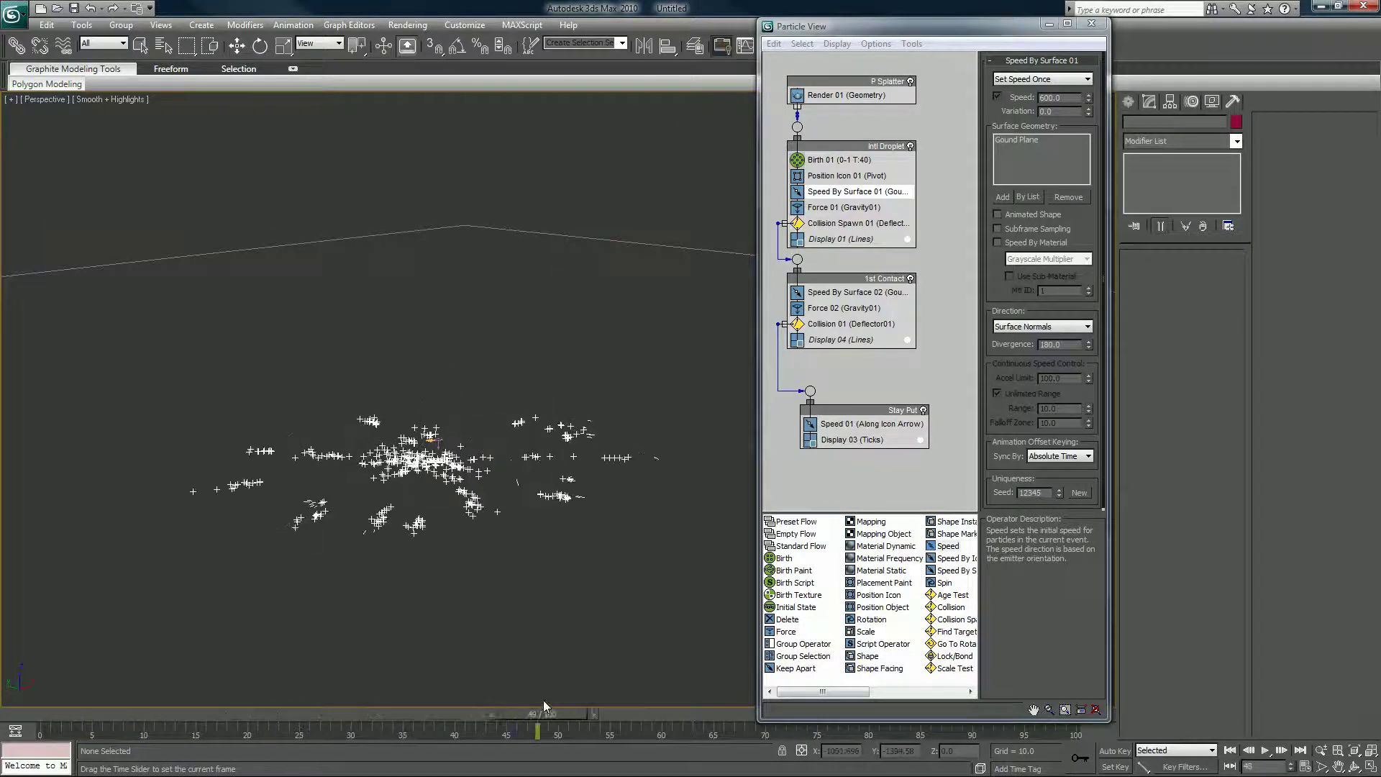
Set Speed By Surface 01's Variation to 200.
key(w)
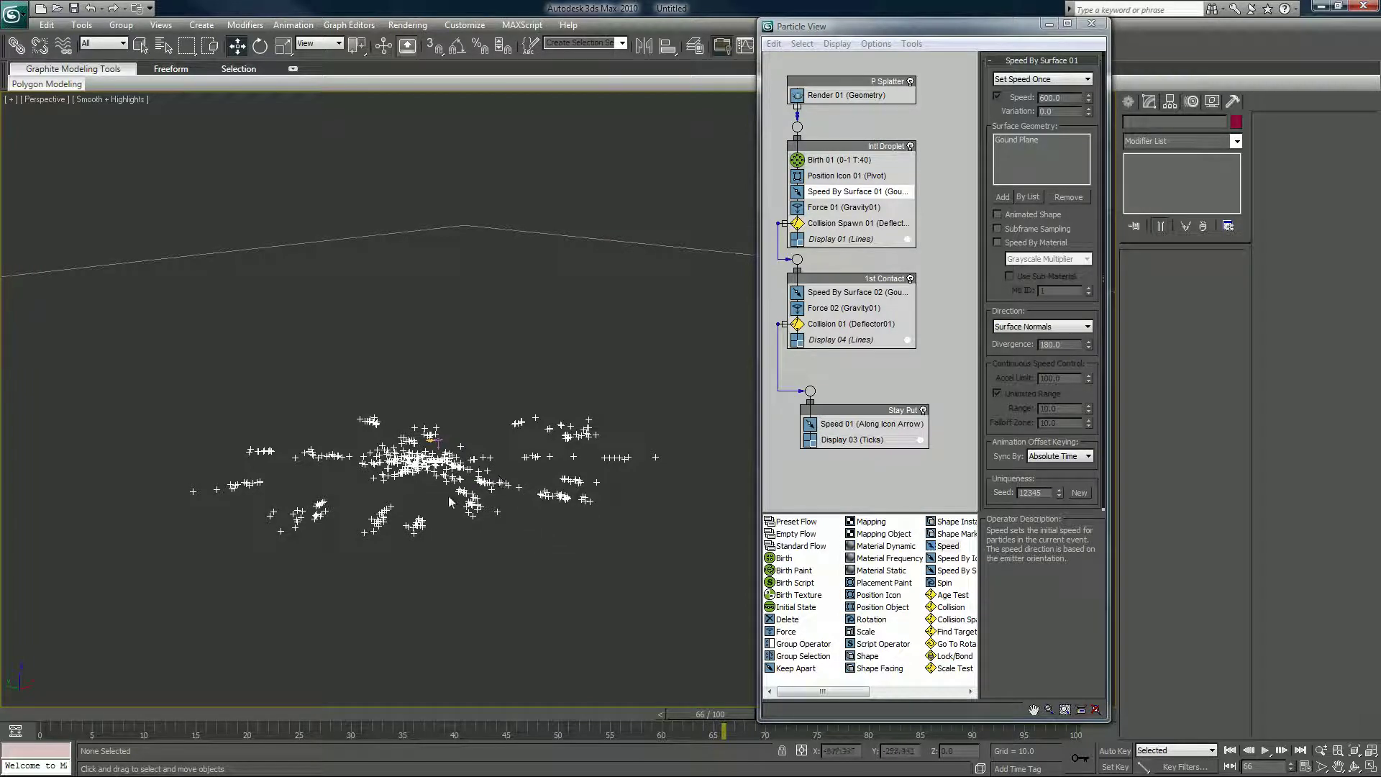
click(1040, 111)
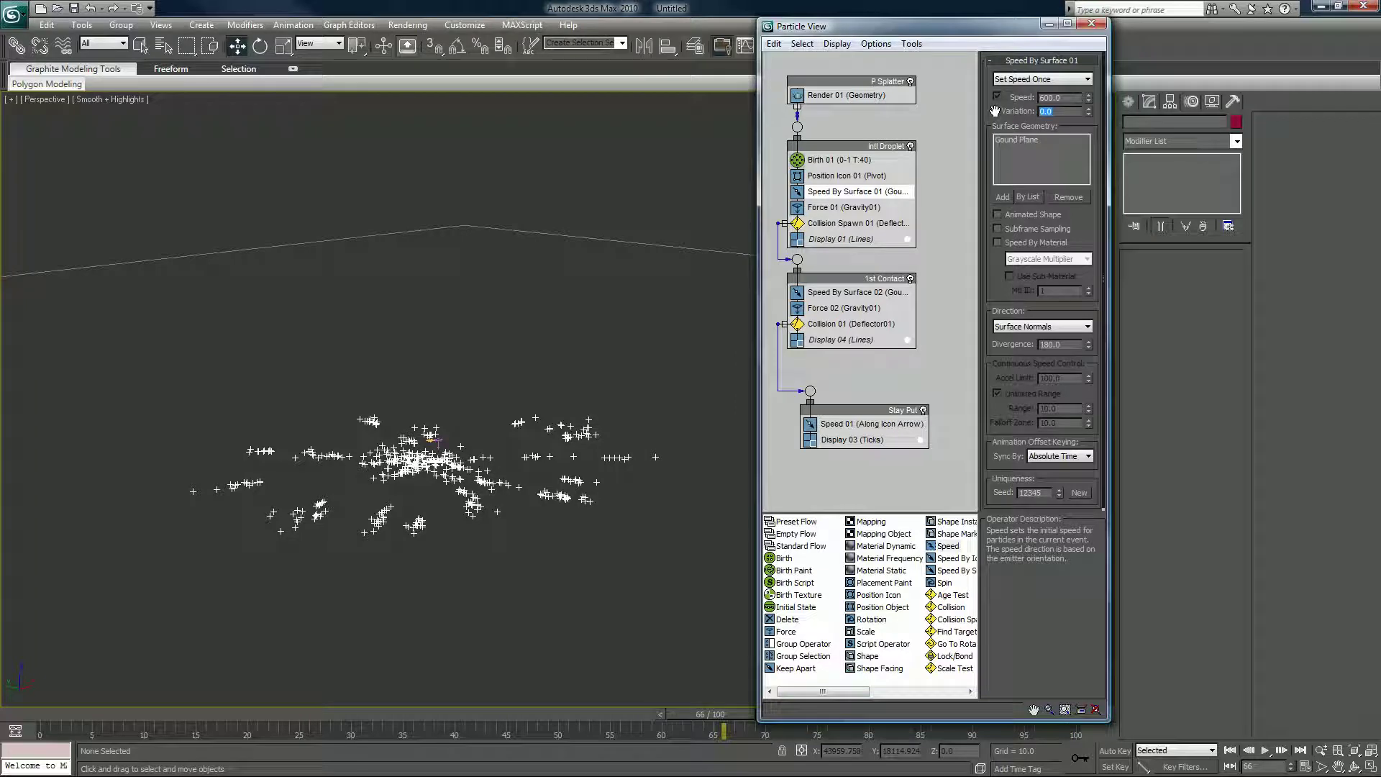
text(200)
key(Return)
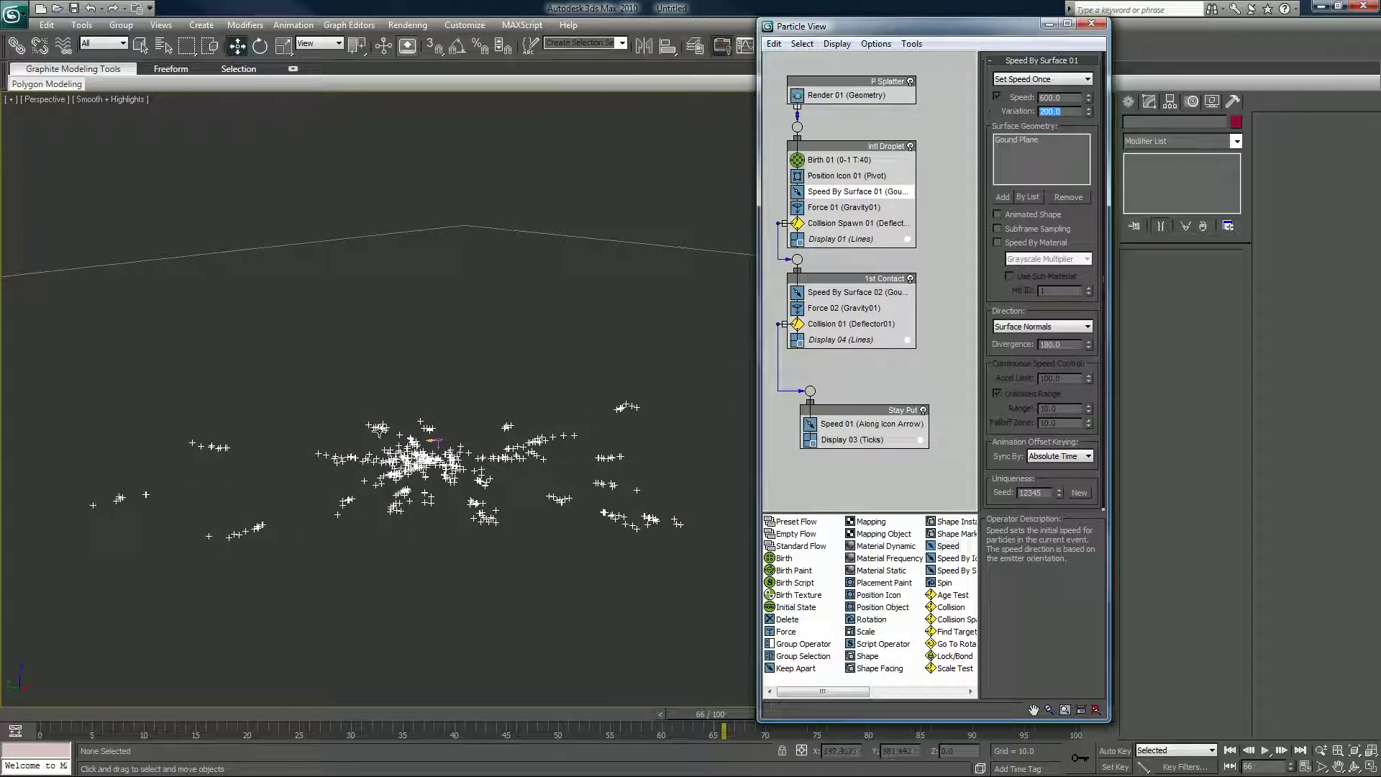
click(828, 160)
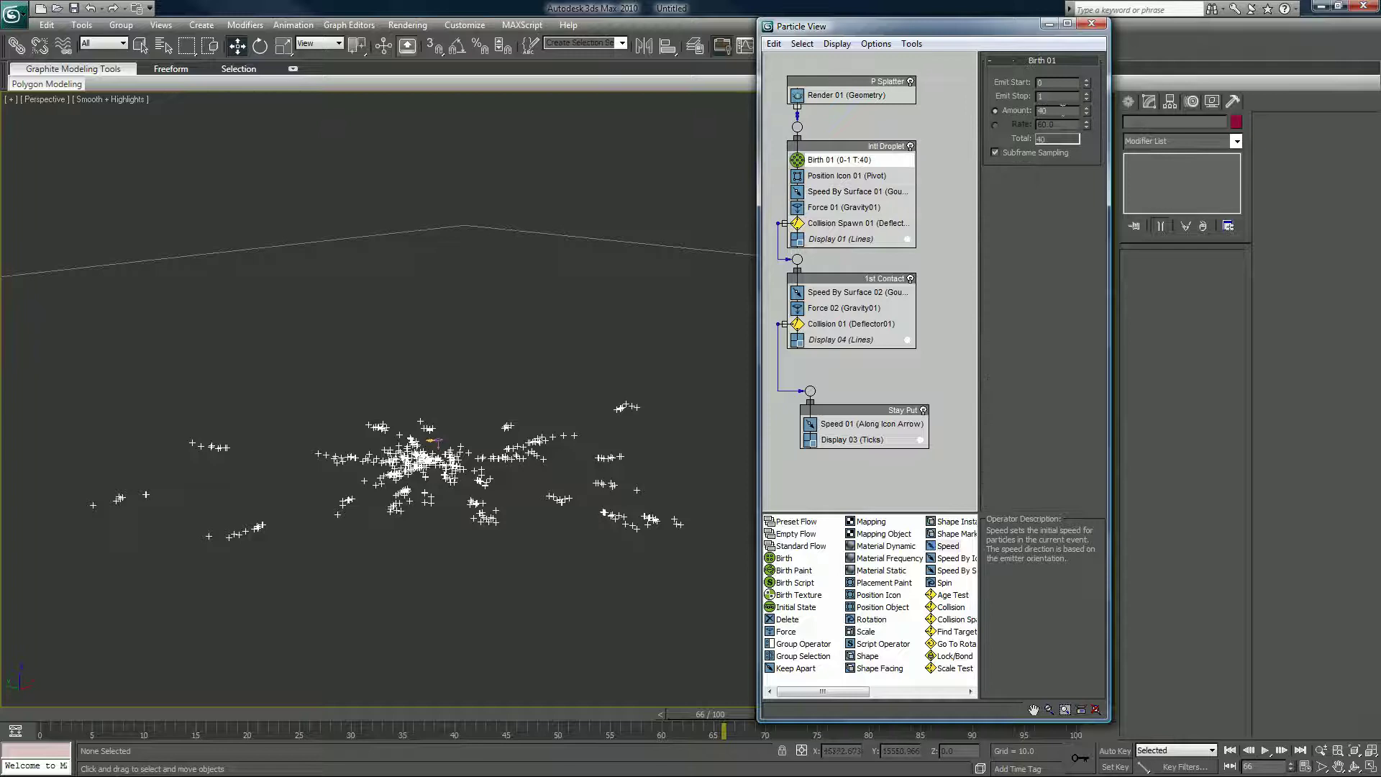
Raise Birth 01's Amount to 80, then scrub the timeline and orbit to preview the splatter.
double_click(1060, 110)
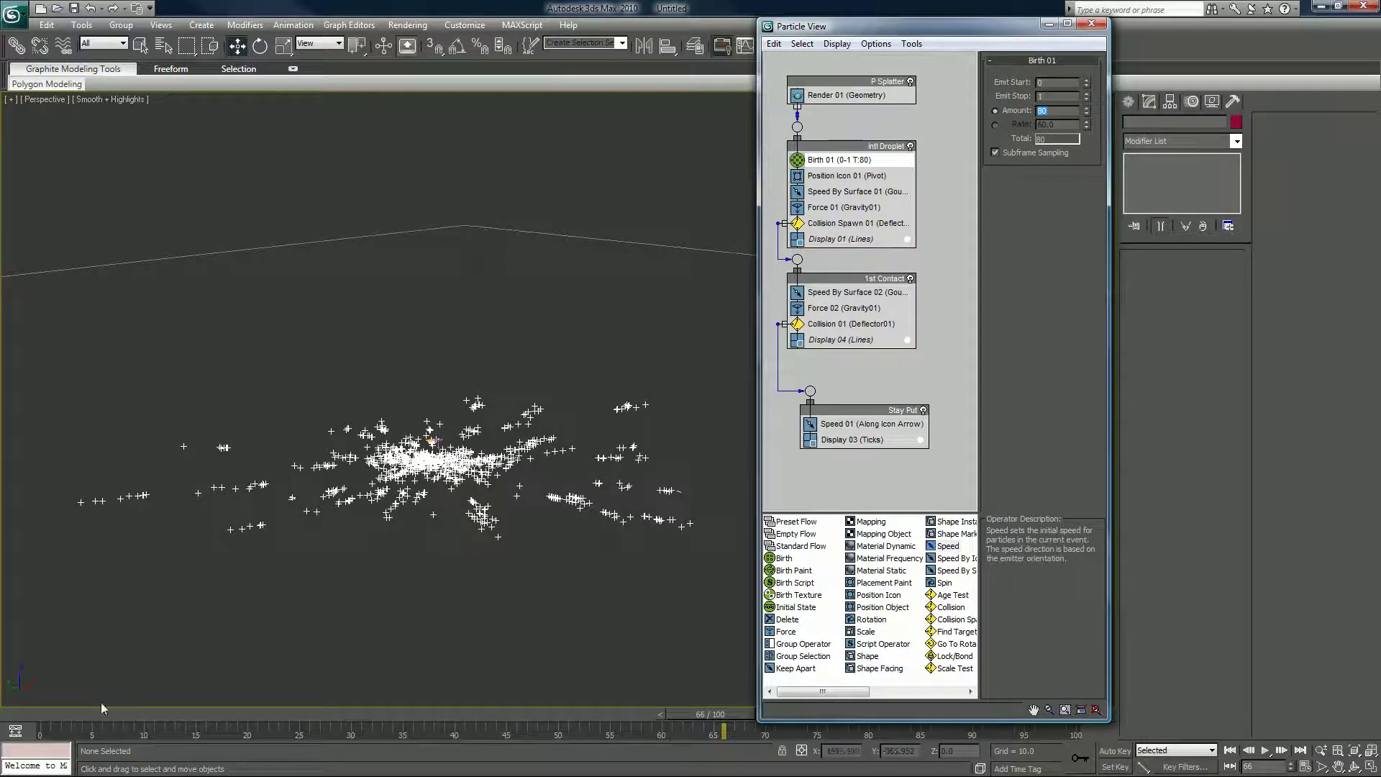
drag(79, 714, 784, 711)
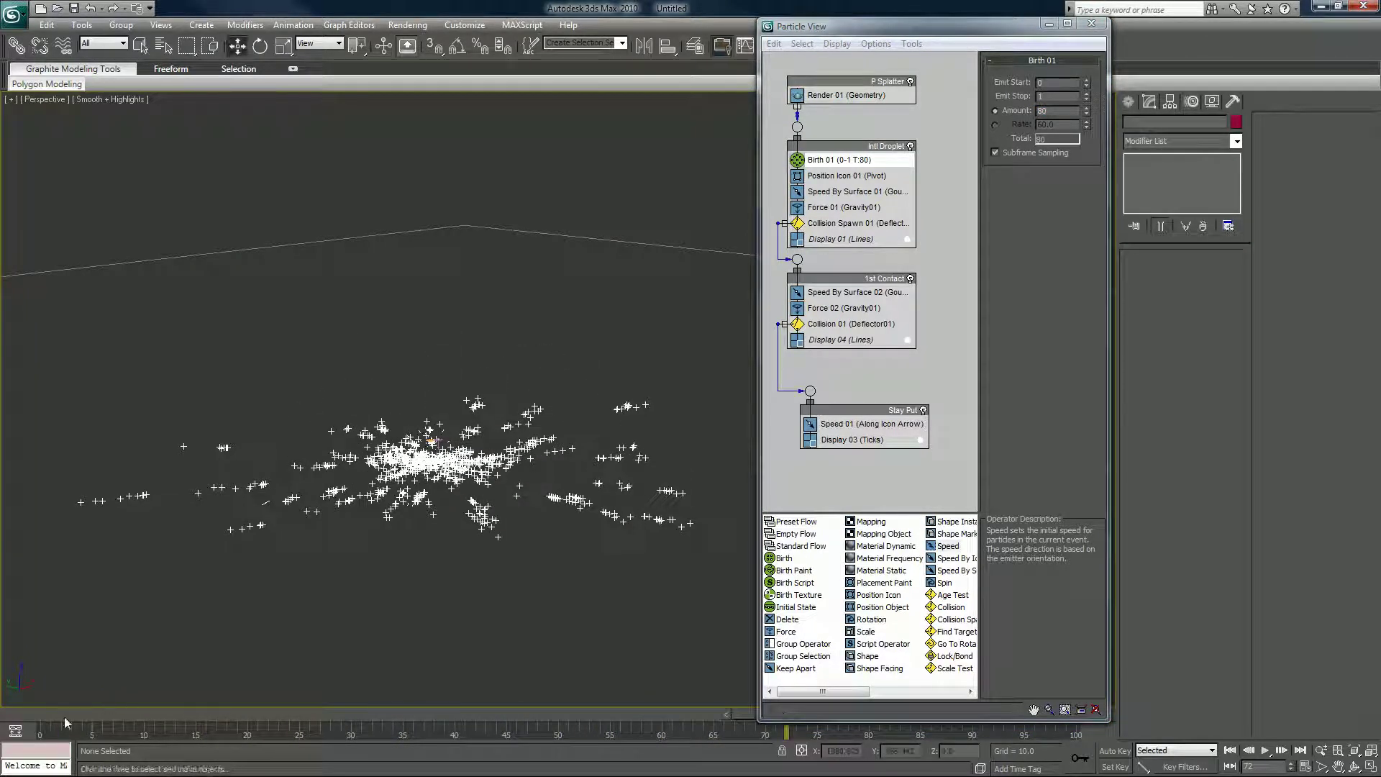
mouse_move(57, 714)
mouse_down()
mouse_move(544, 688)
mouse_move(1079, 691)
mouse_up()
key(w)
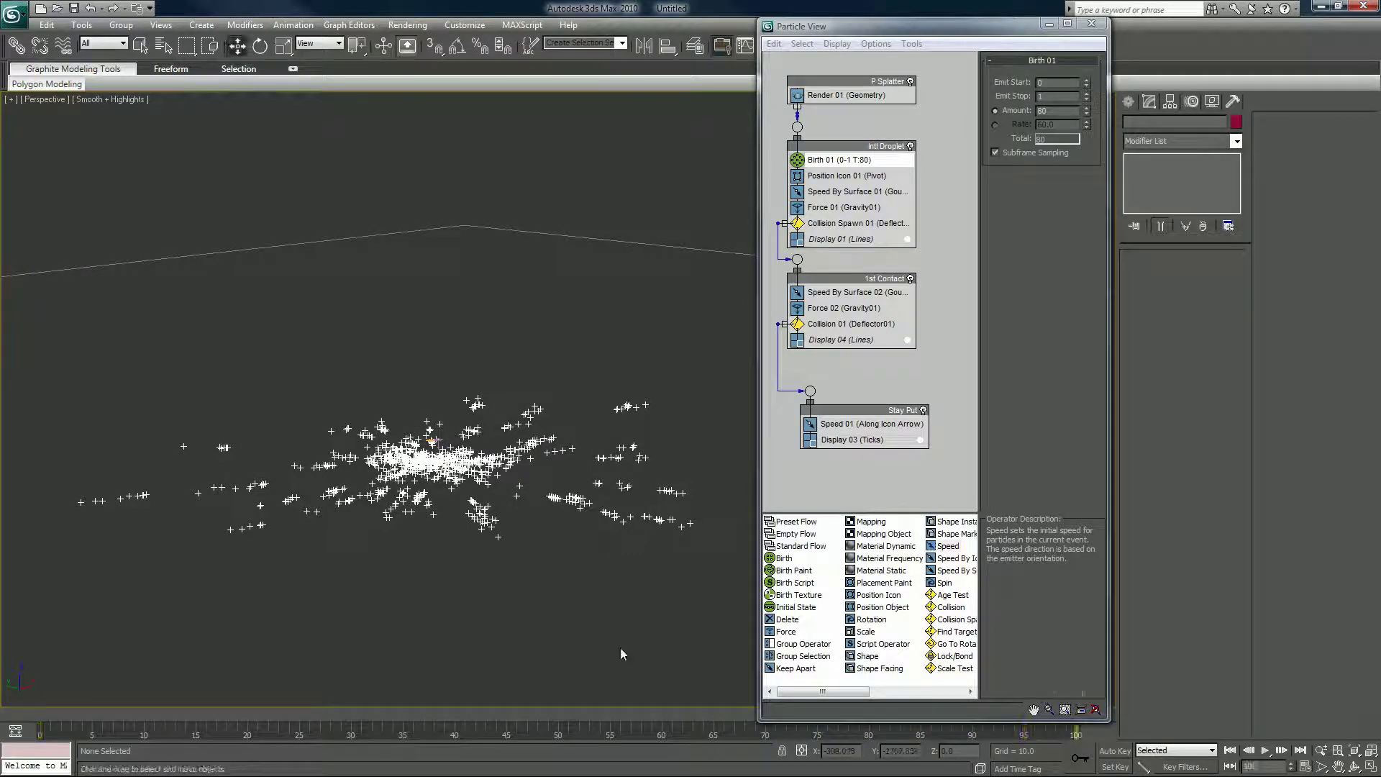
scroll(502, 655, up, 2)
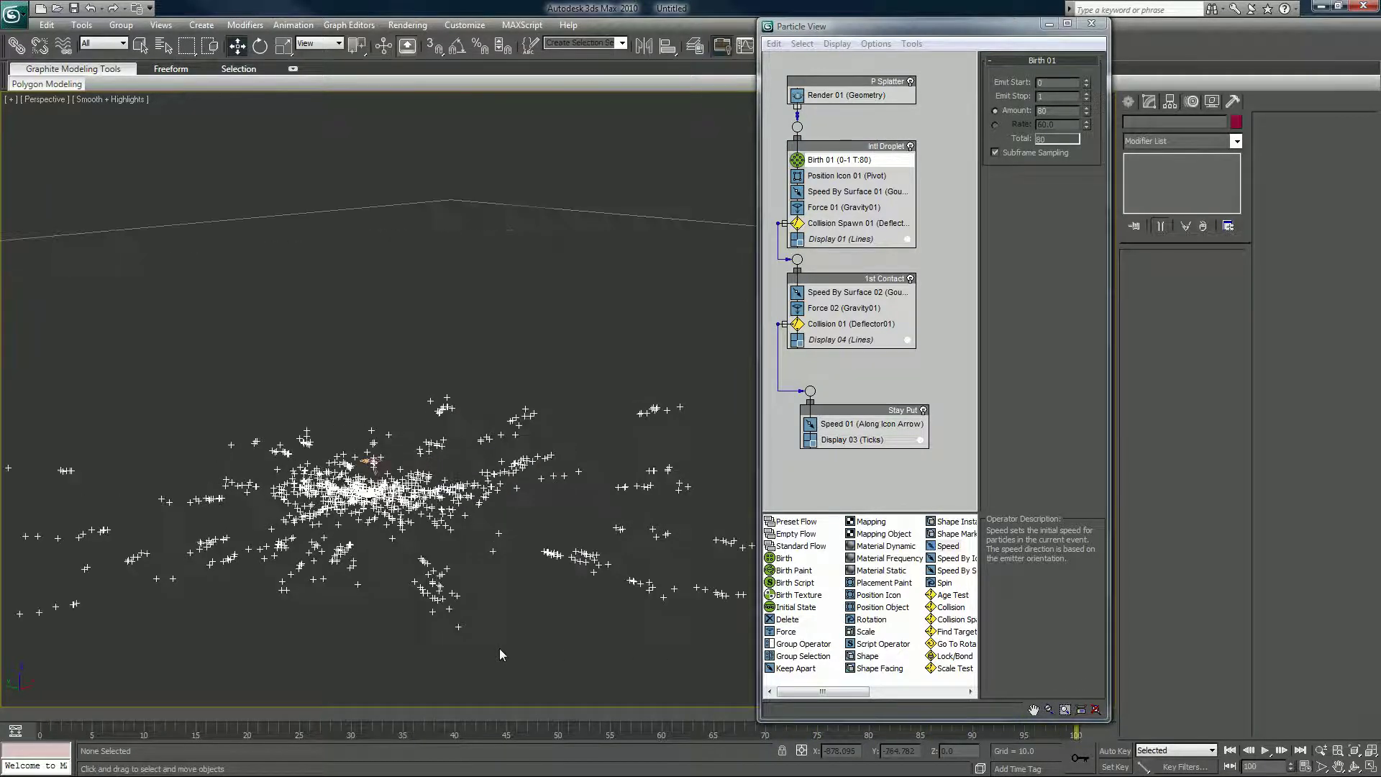
alt+middle_drag(521, 651, 543, 623)
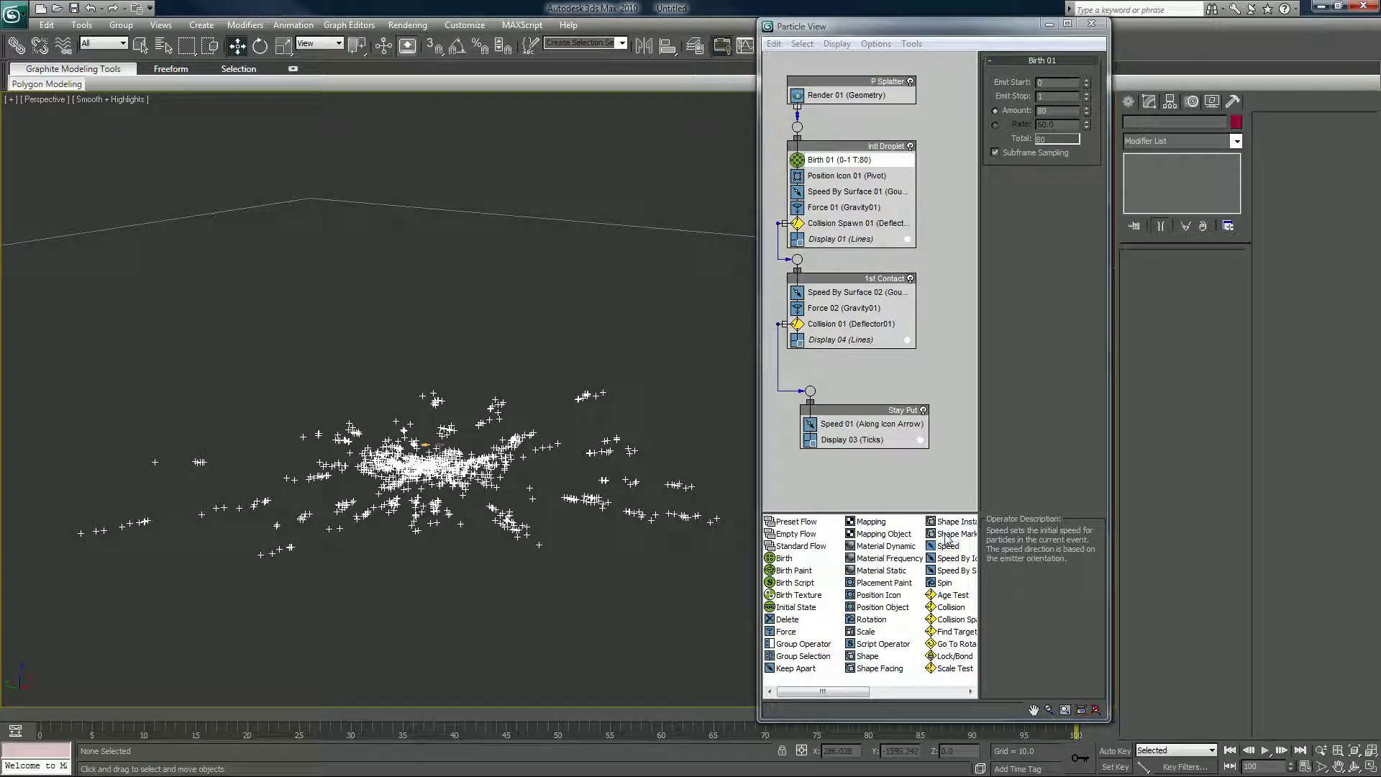
Add a Shape operator to P Splatter below Render 01.
click(951, 521)
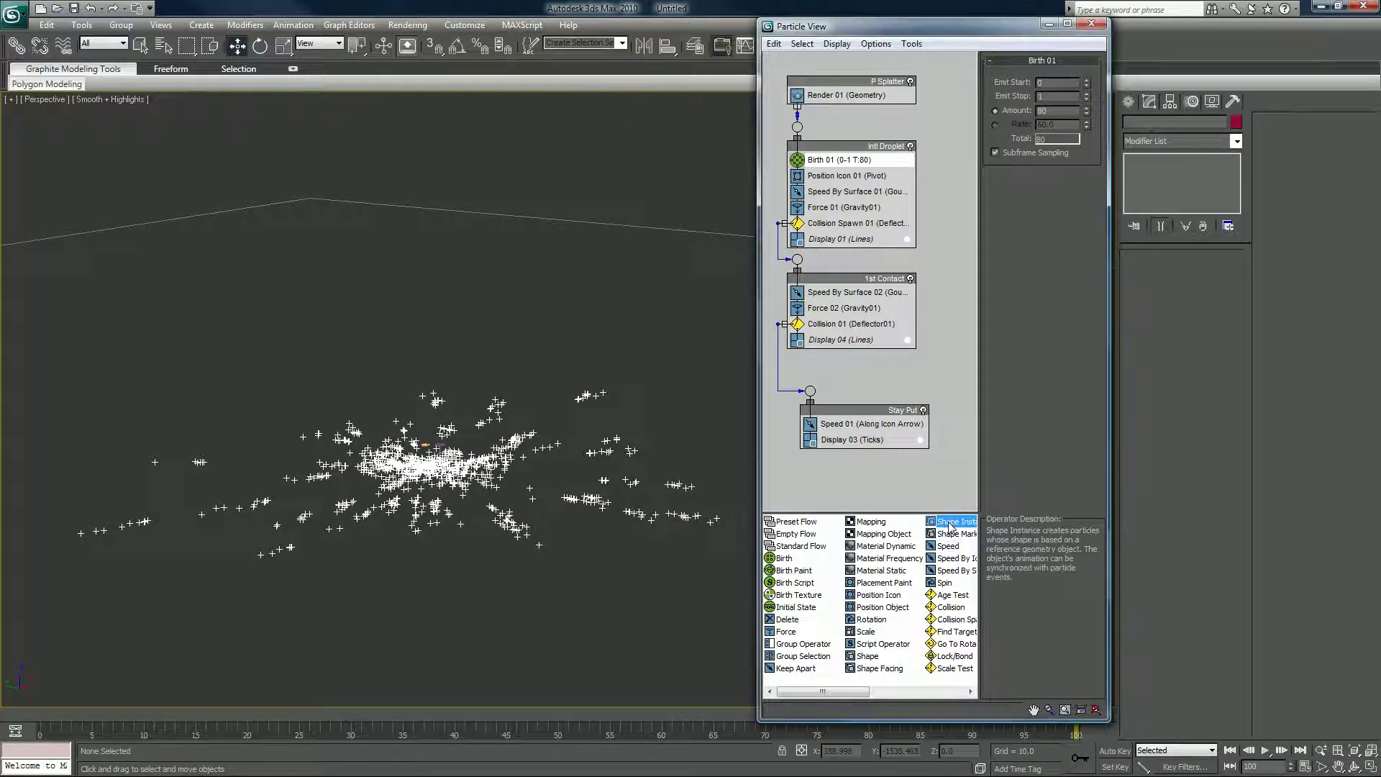
click(868, 657)
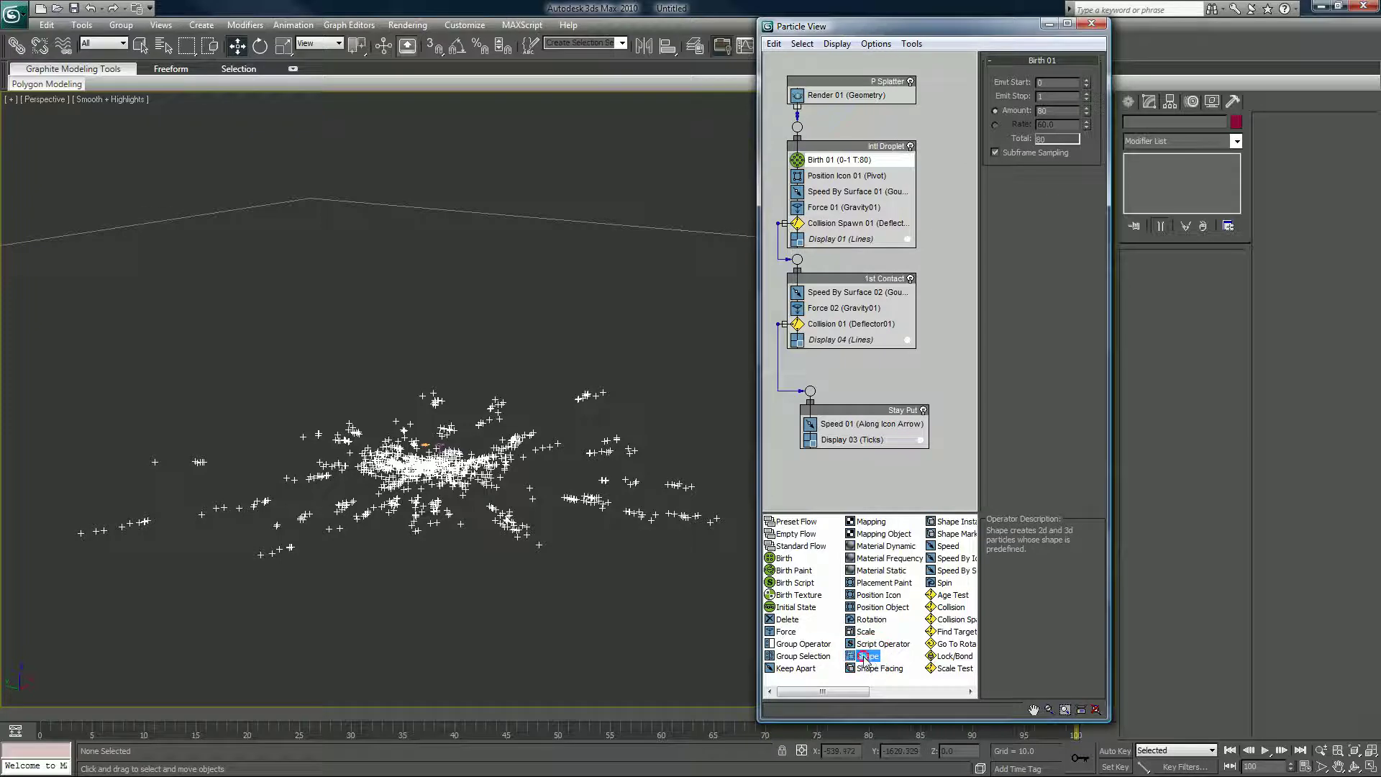
drag(868, 657, 818, 109)
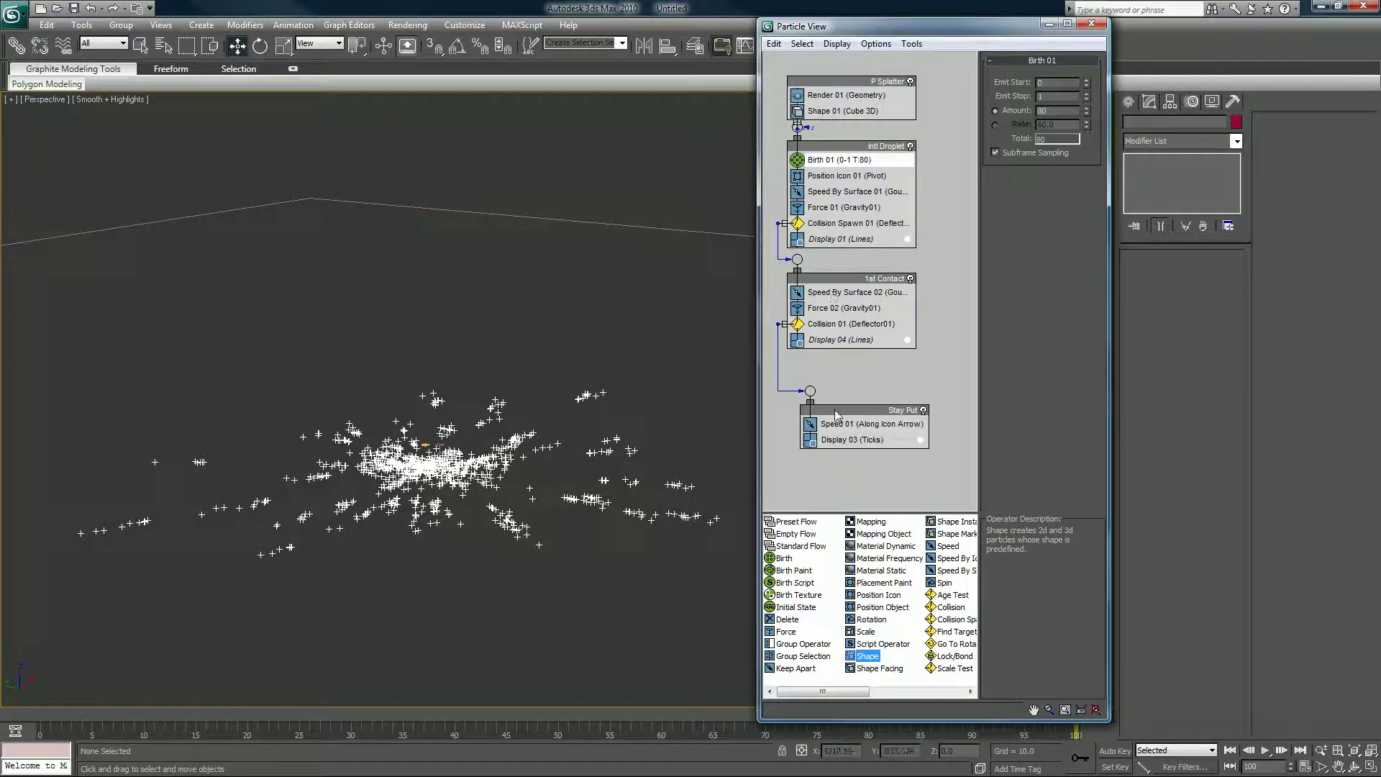
Rearrange the events, moving Stay Put under 1st Contact and shifting the droplet events down.
drag(837, 415, 824, 387)
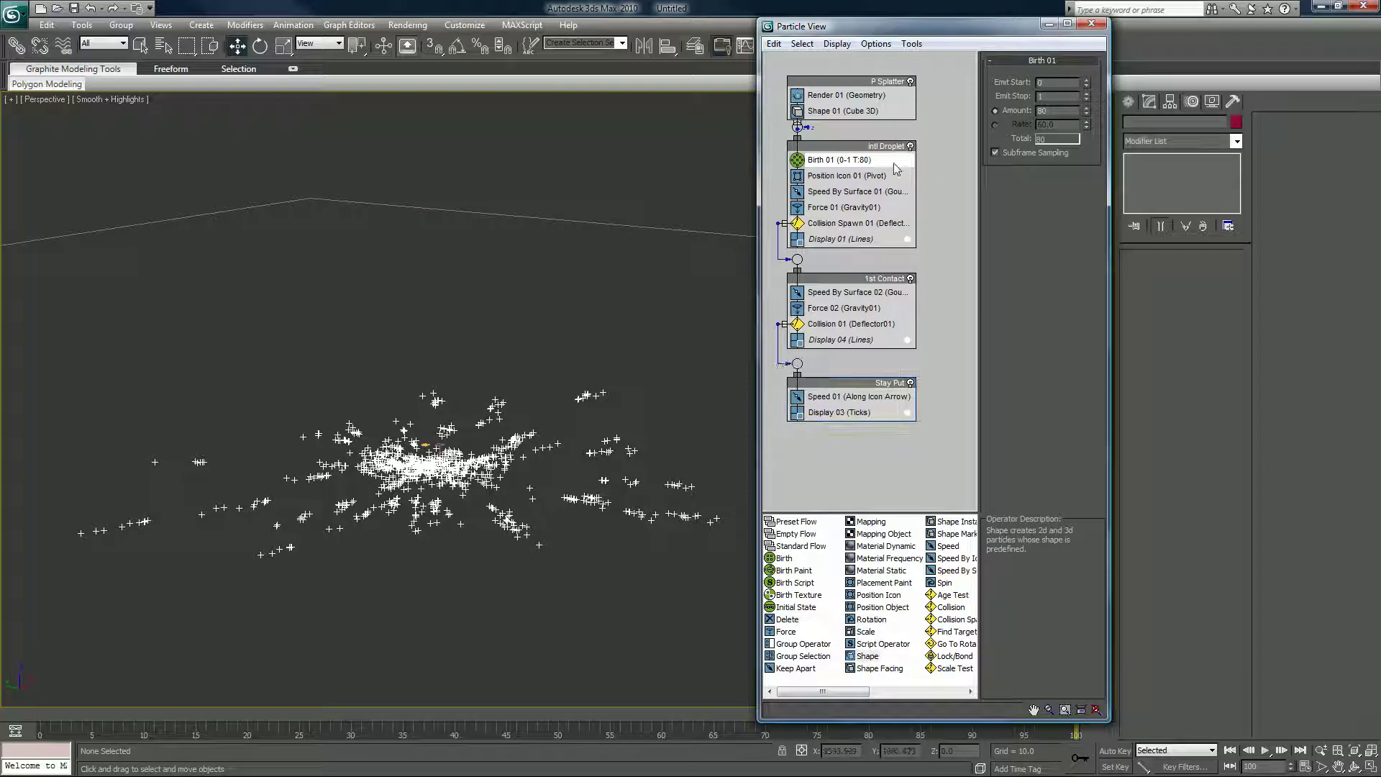
click(865, 146)
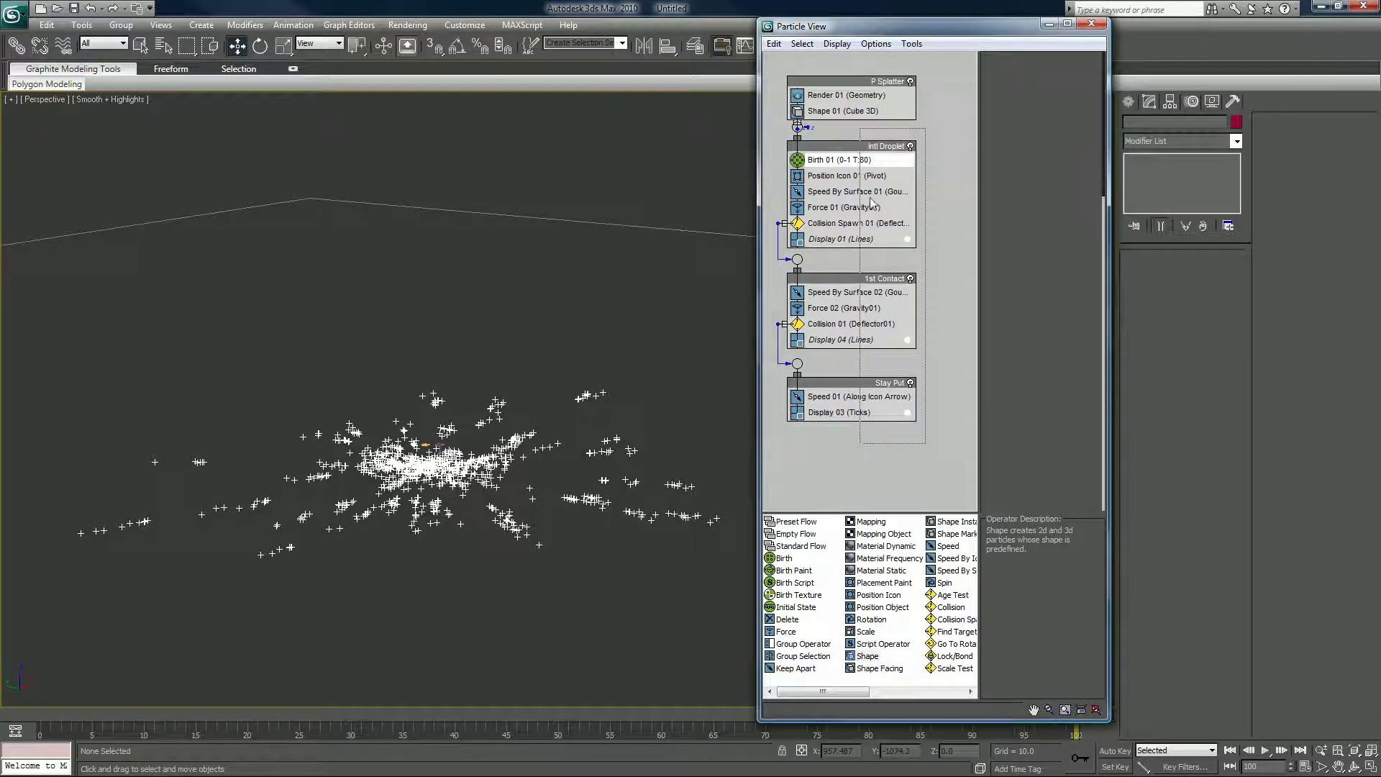
drag(866, 146, 863, 161)
click(864, 149)
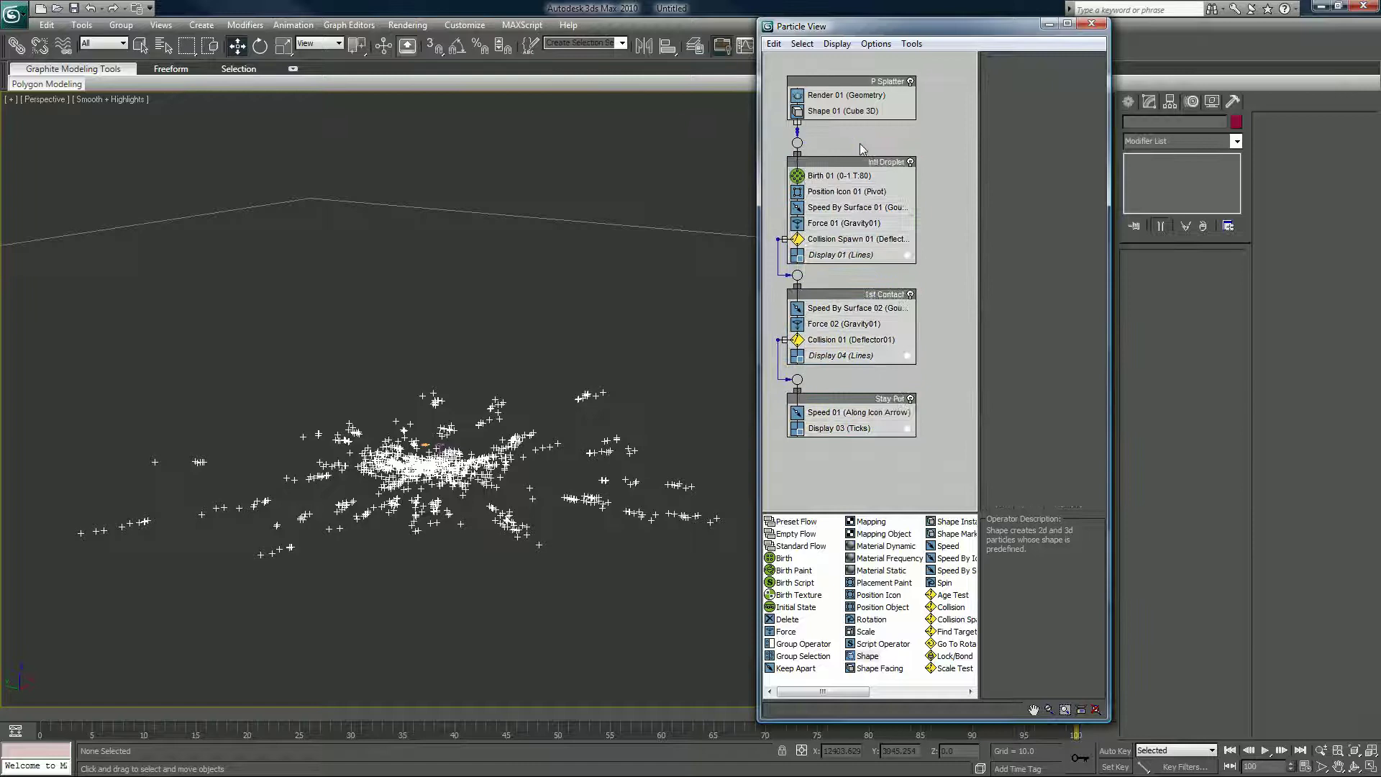
Switch Shape 01's 3D shape to Digits Courier and replay the animation from the start.
click(846, 111)
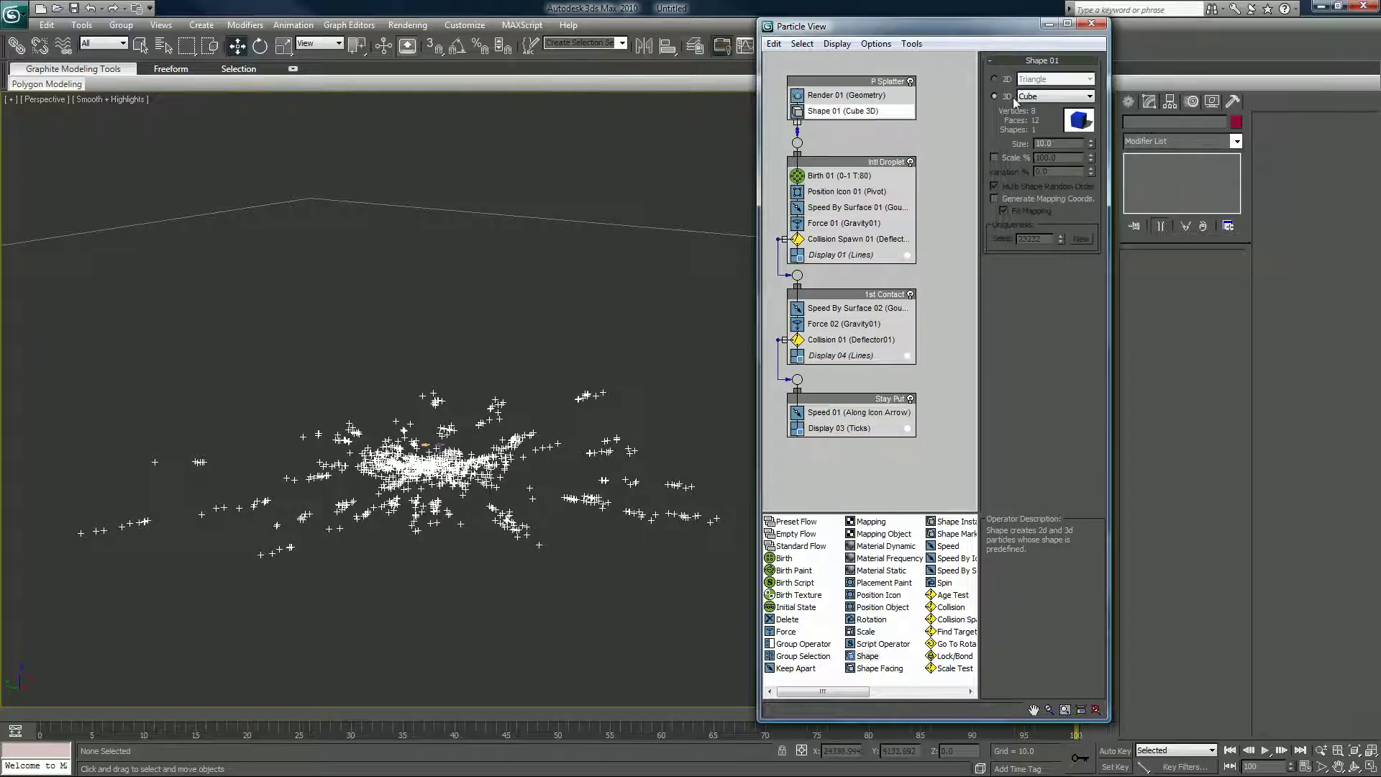
click(1027, 97)
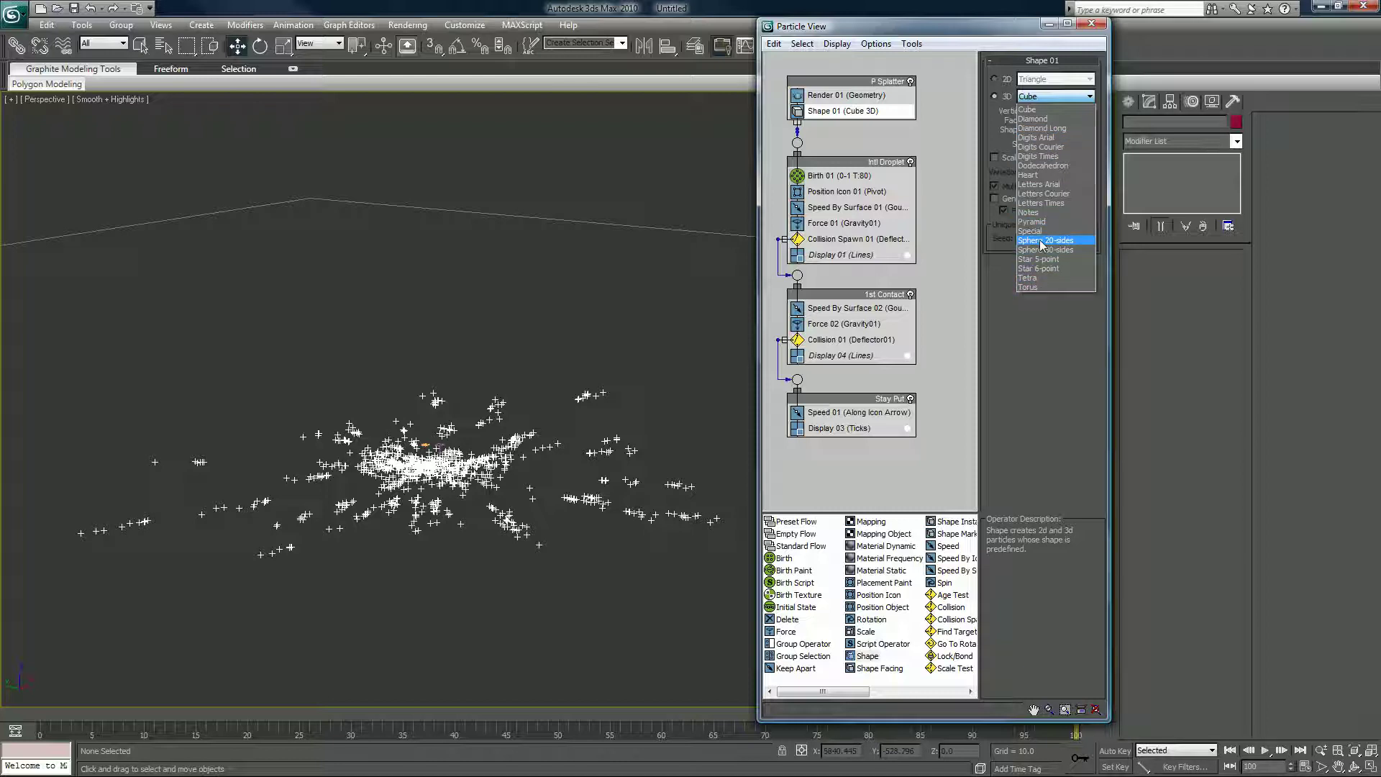
click(1047, 147)
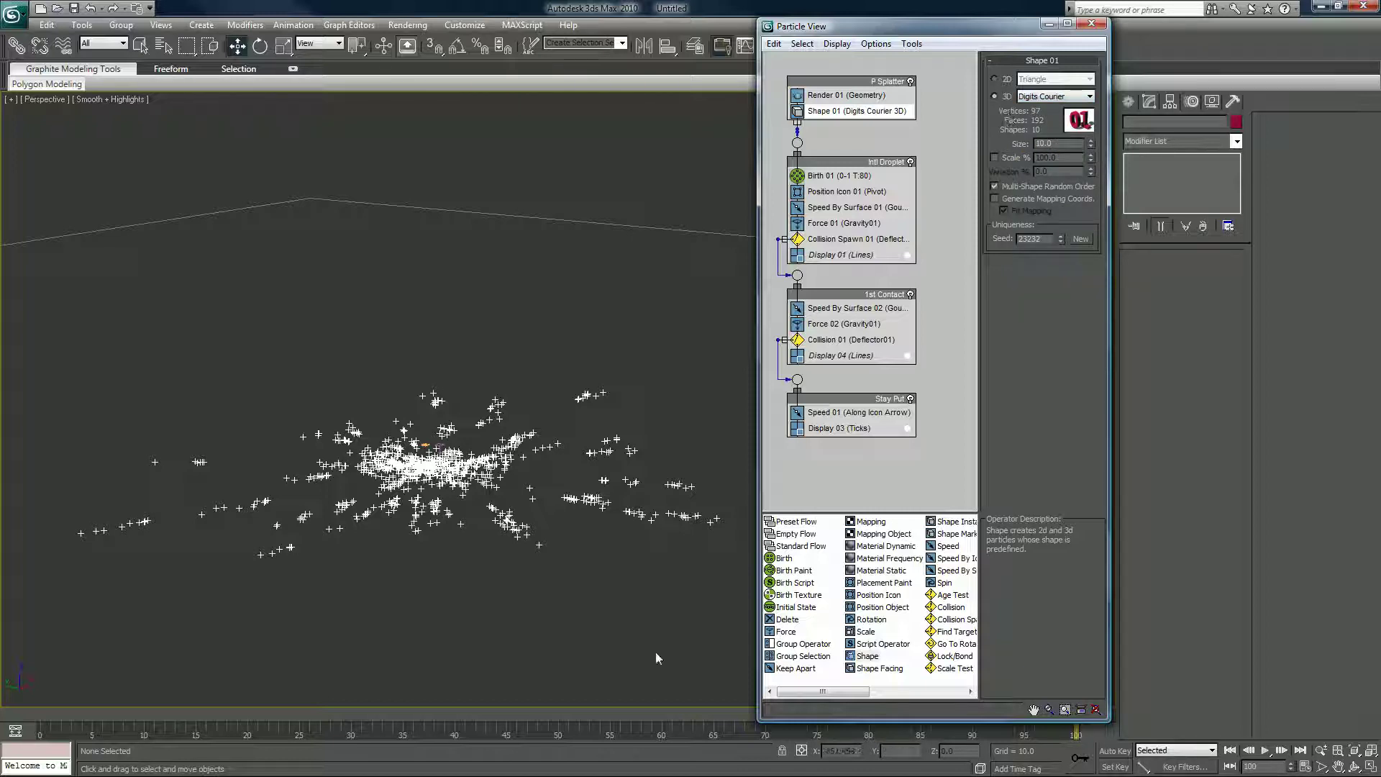
drag(54, 715, 351, 713)
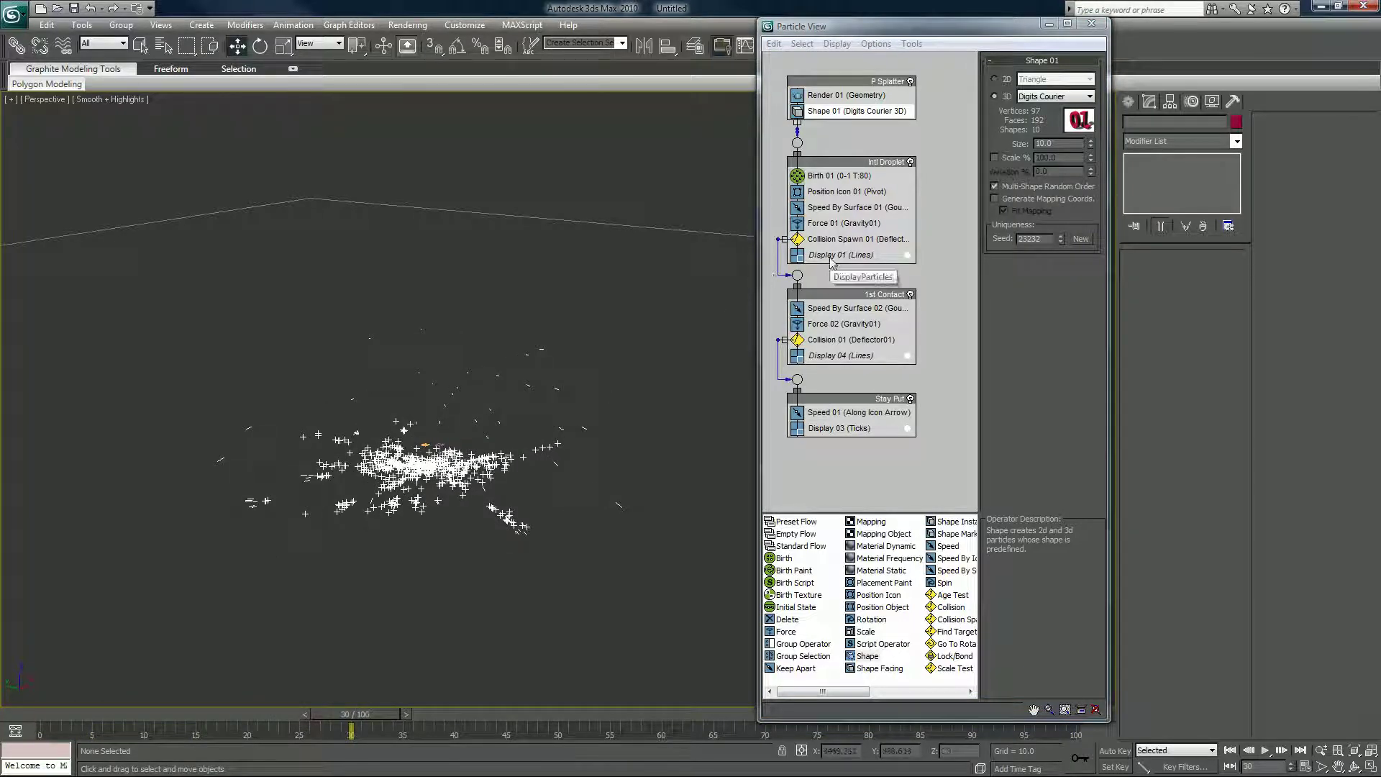
Return to the first frame and set Display 01 to show particles as Geometry.
click(82, 716)
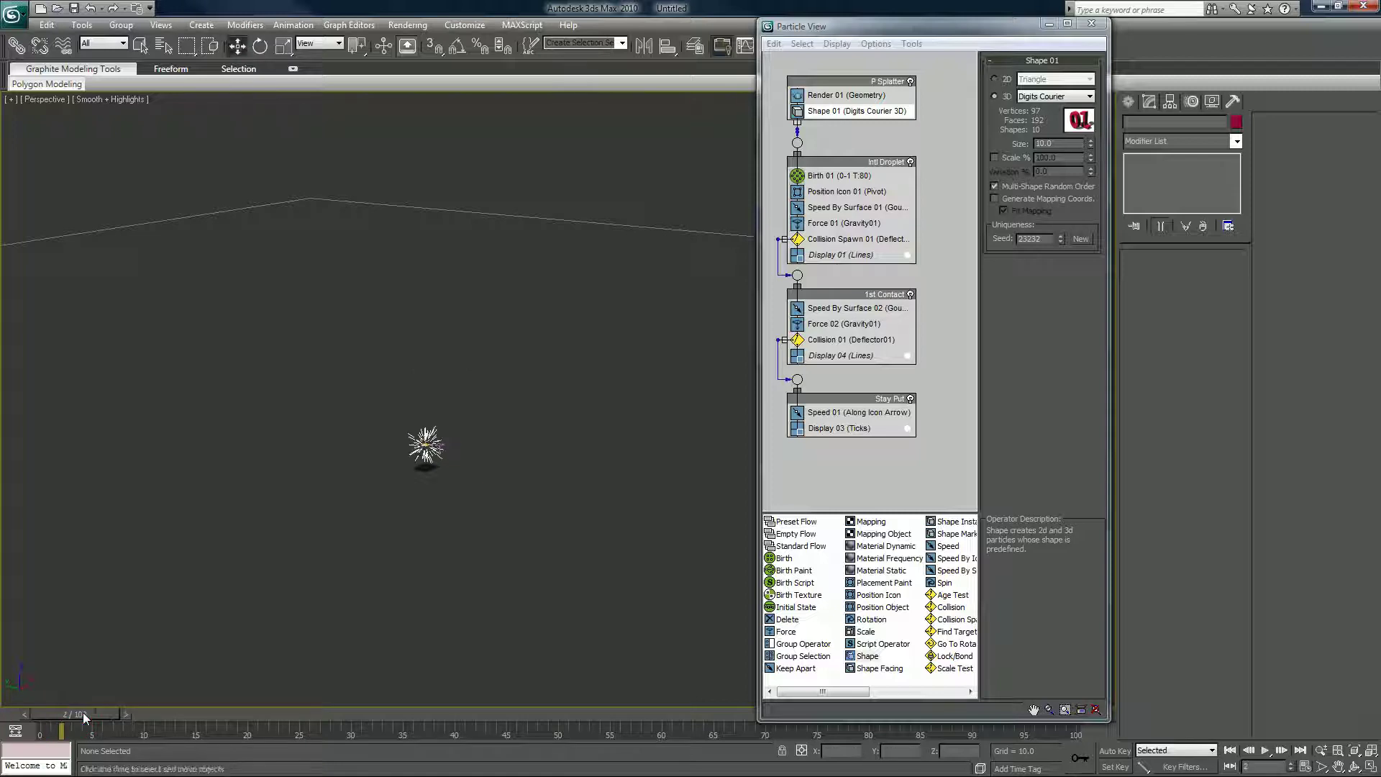
scroll(299, 524, up, 3)
middle_drag(298, 521, 646, 266)
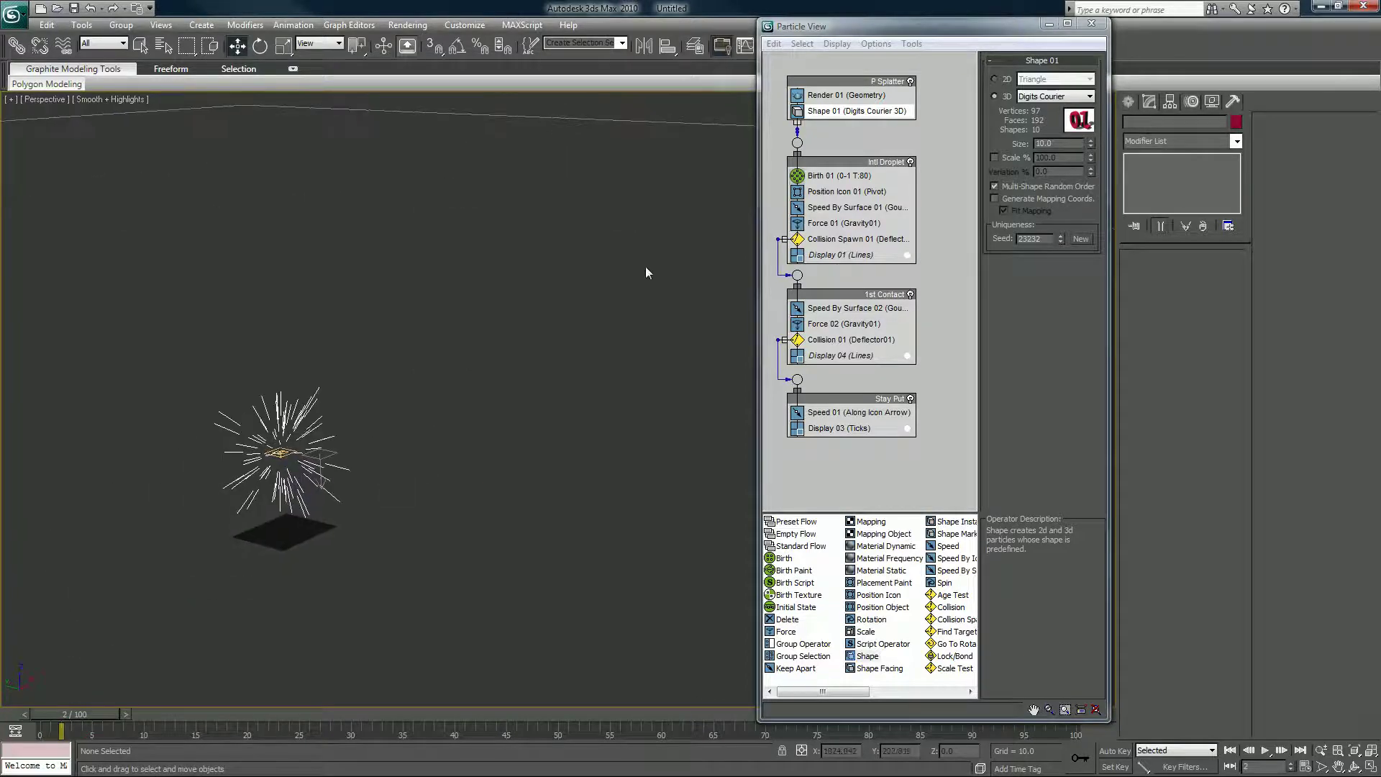
click(846, 256)
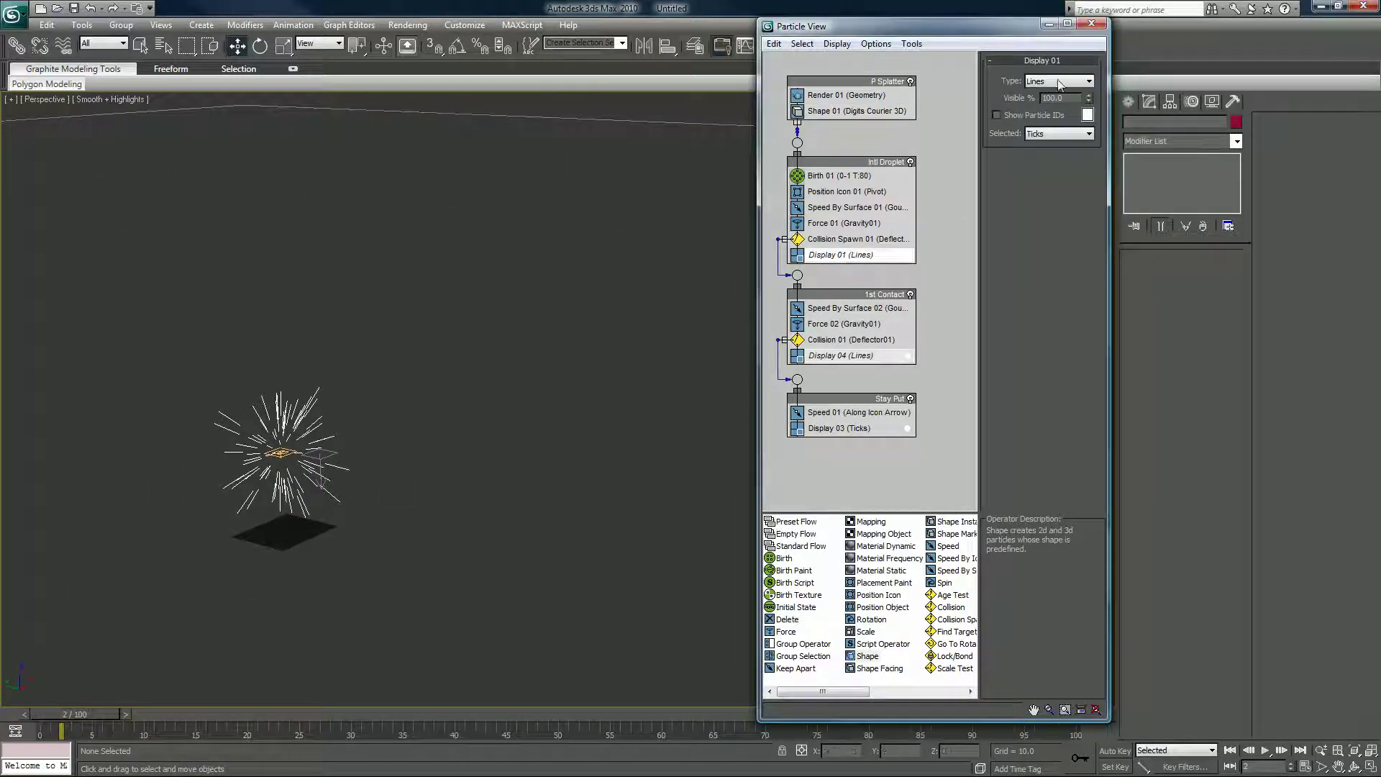
click(1068, 88)
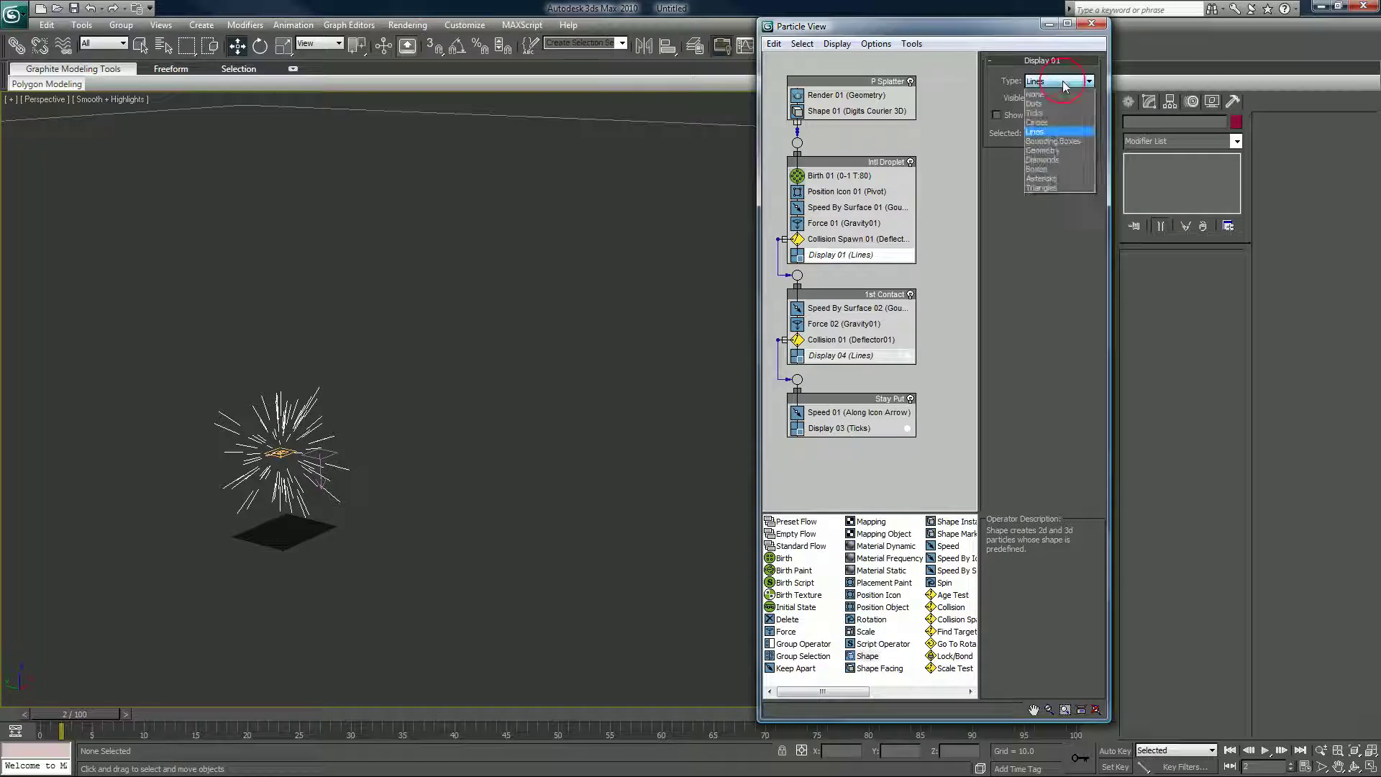
click(1049, 147)
Scrub the animation forward to frame 18 to watch the digit particles spread.
scroll(366, 485, up, 5)
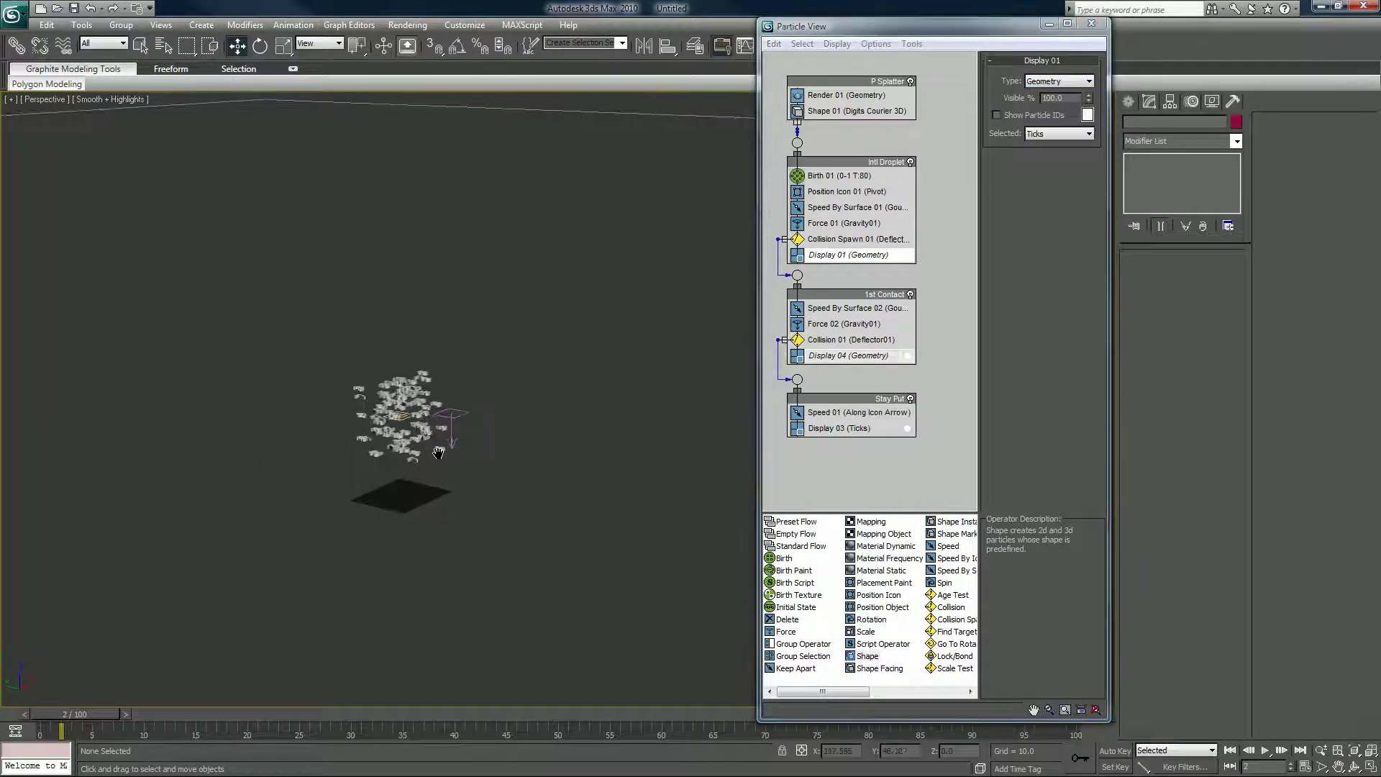
scroll(274, 485, up, 5)
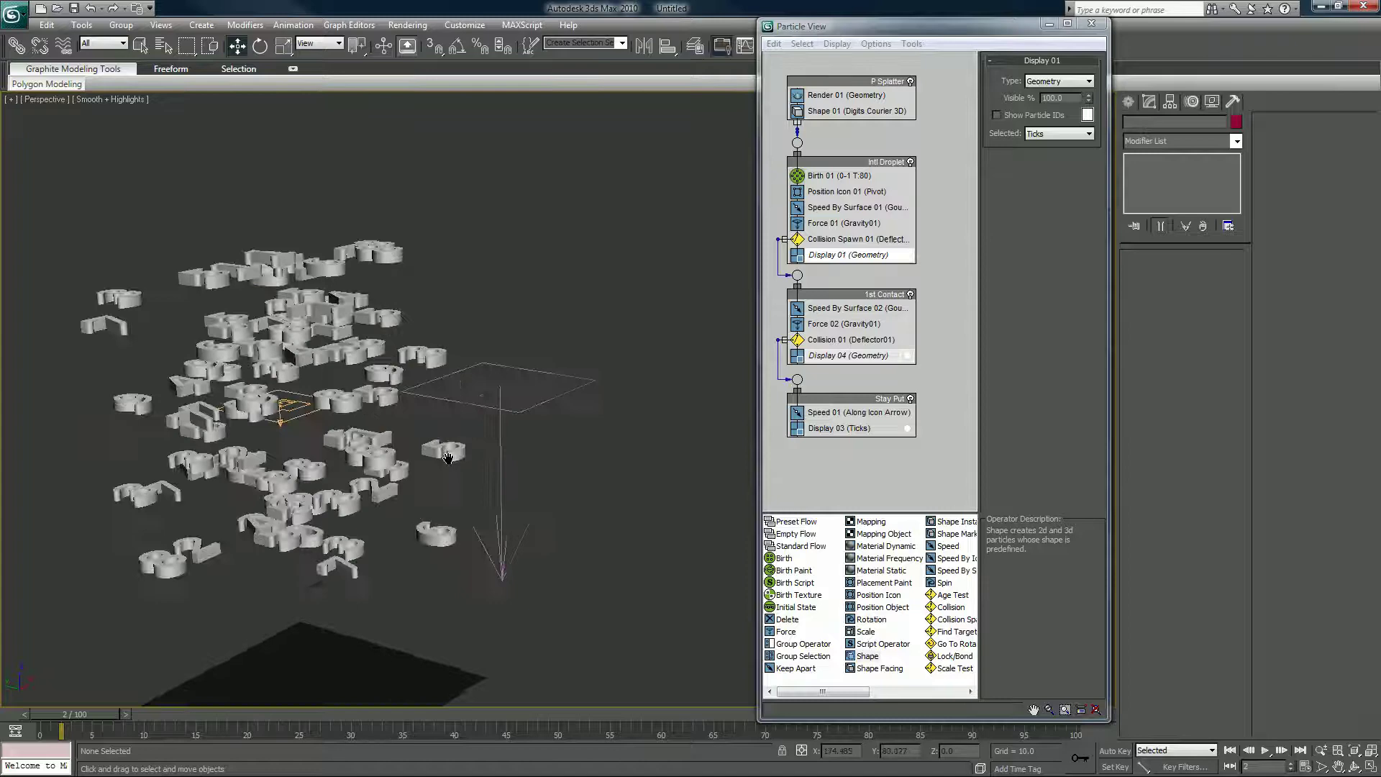
middle_drag(331, 471, 422, 473)
scroll(421, 473, down, 8)
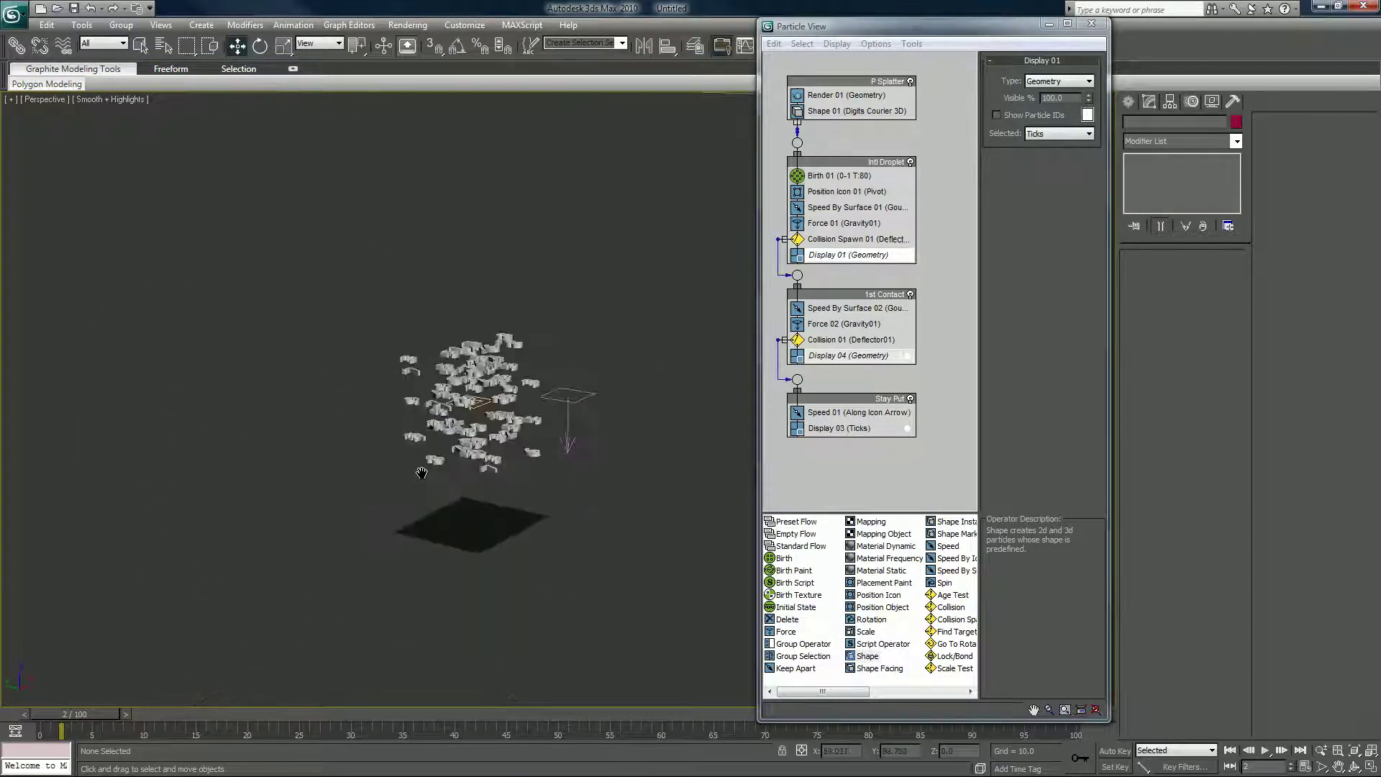
drag(80, 715, 374, 727)
key(w)
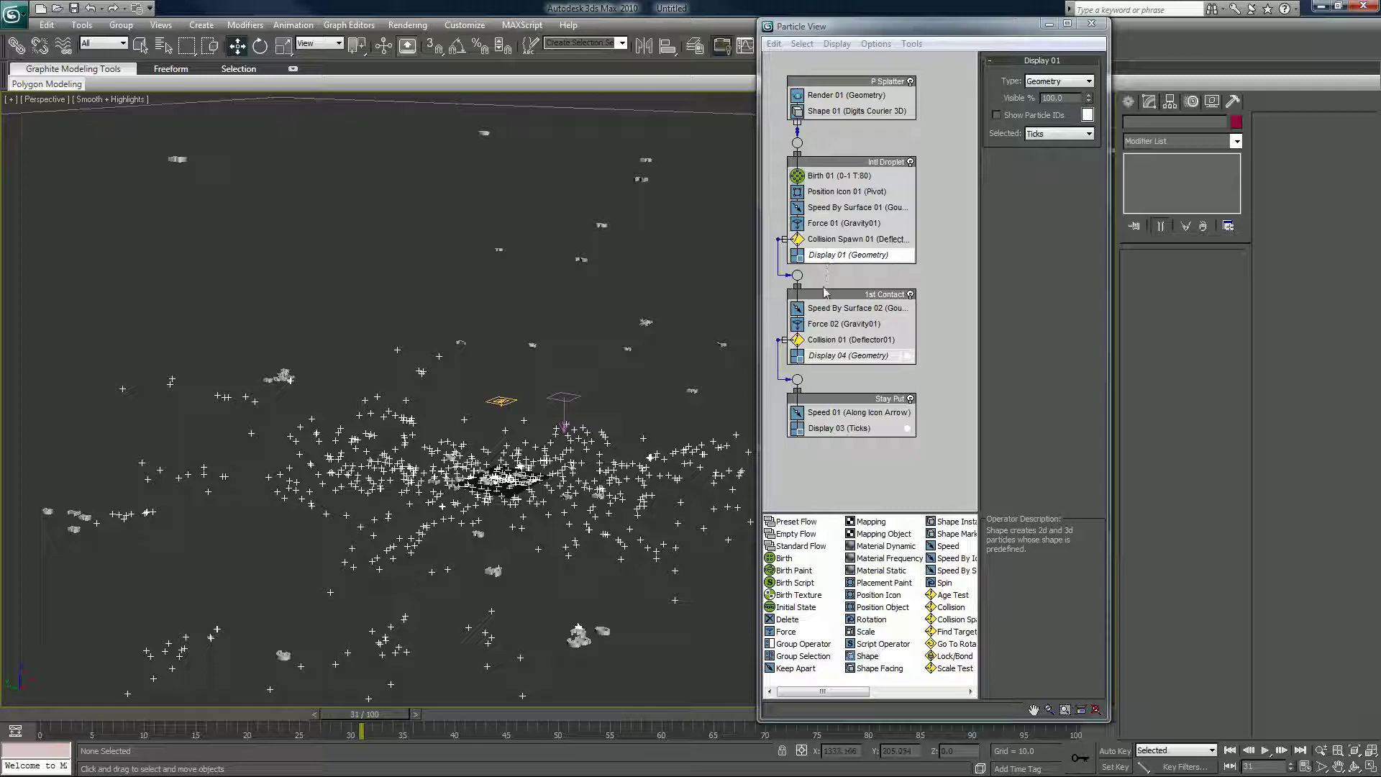
click(66, 715)
drag(66, 714, 230, 692)
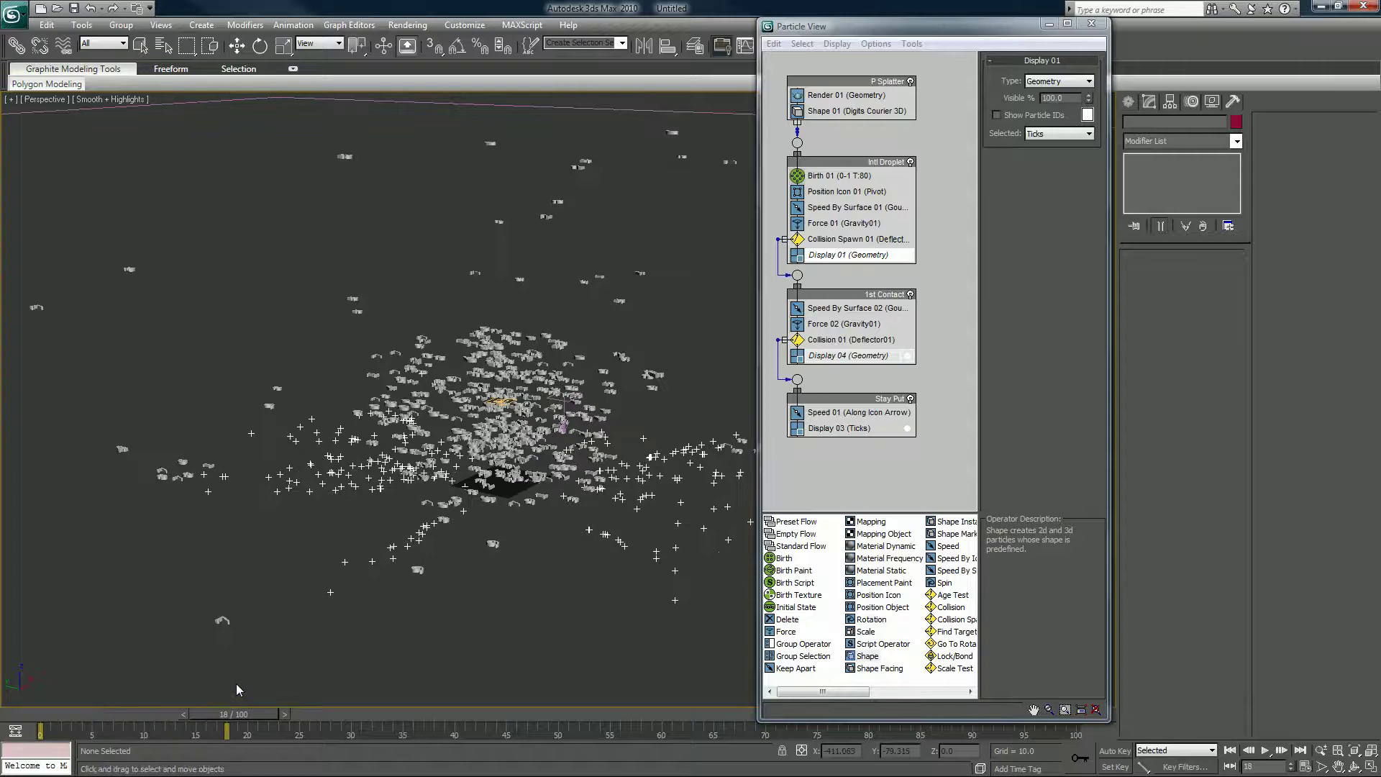
key(w)
scroll(341, 598, up, 2)
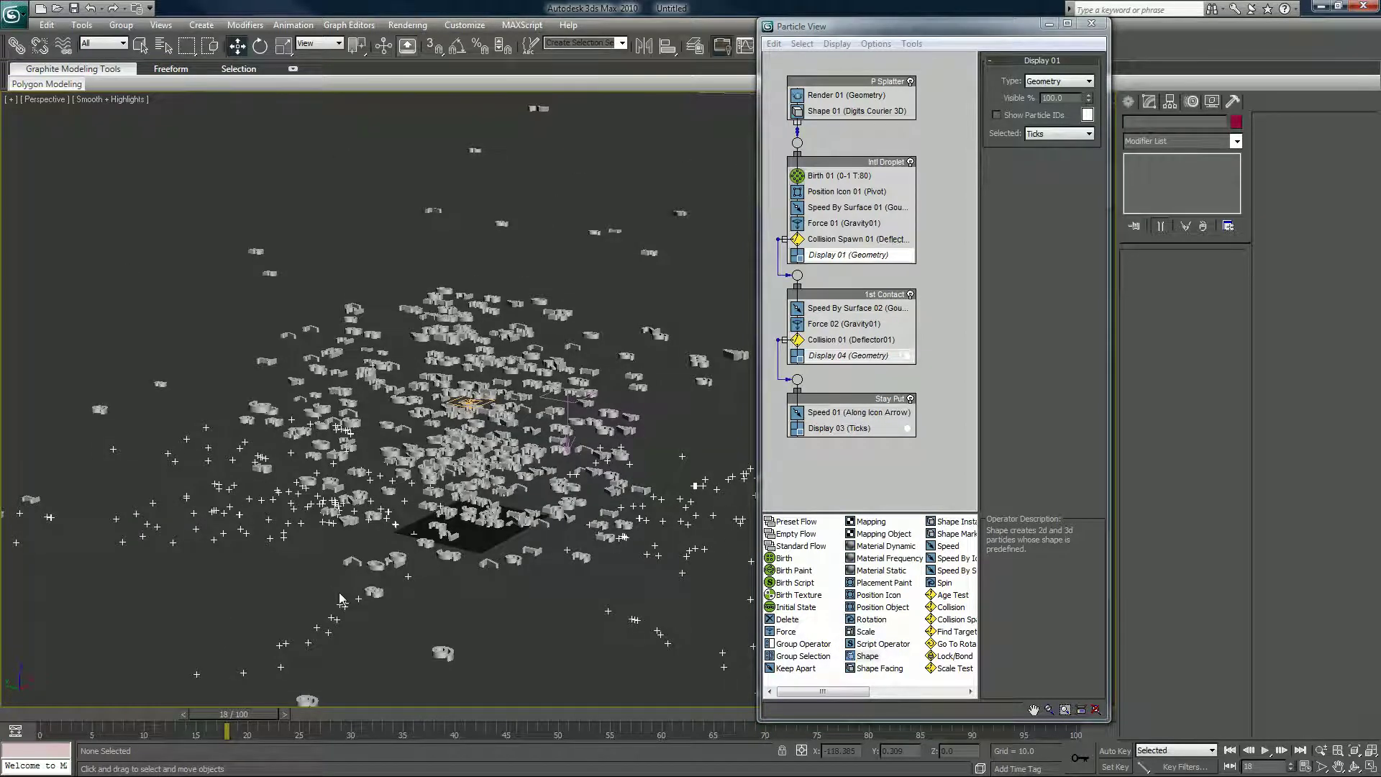
scroll(339, 594, down, 4)
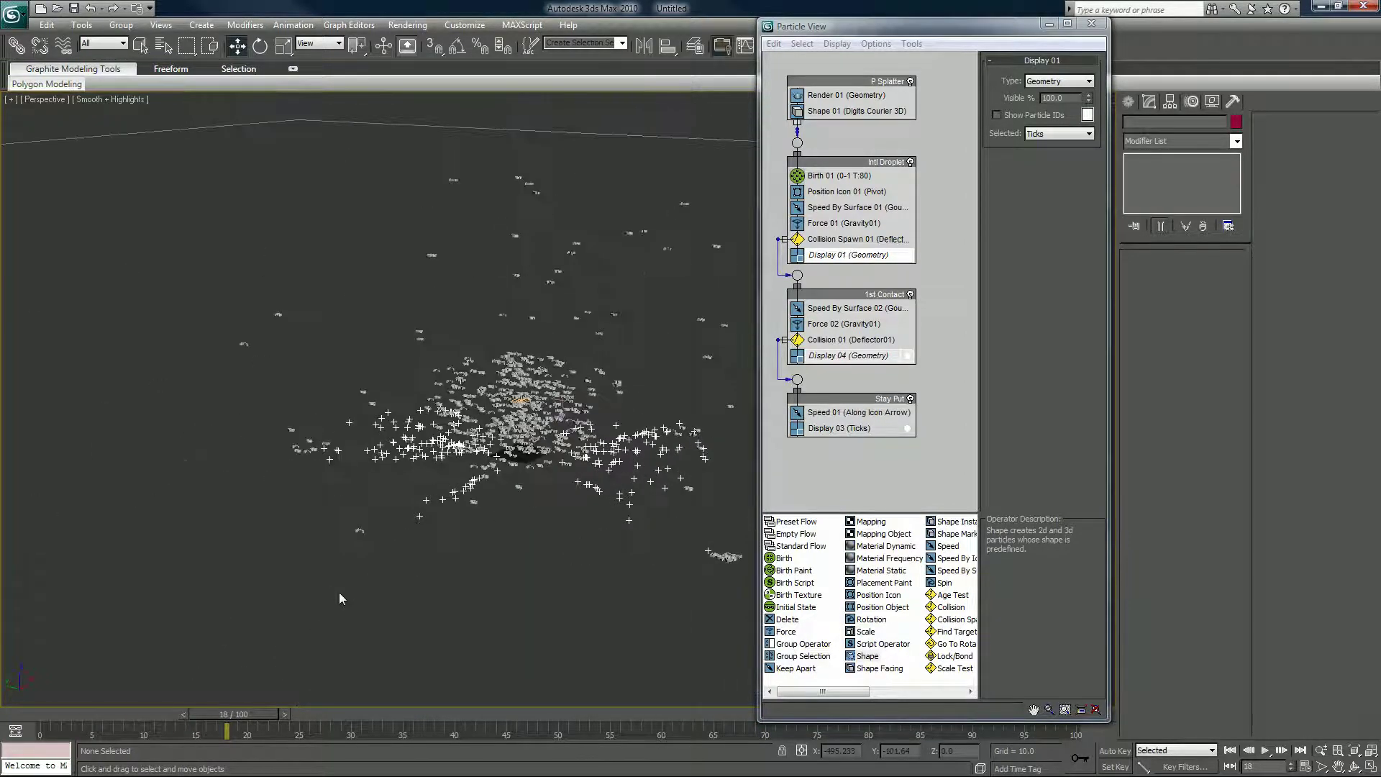
middle_drag(381, 564, 343, 568)
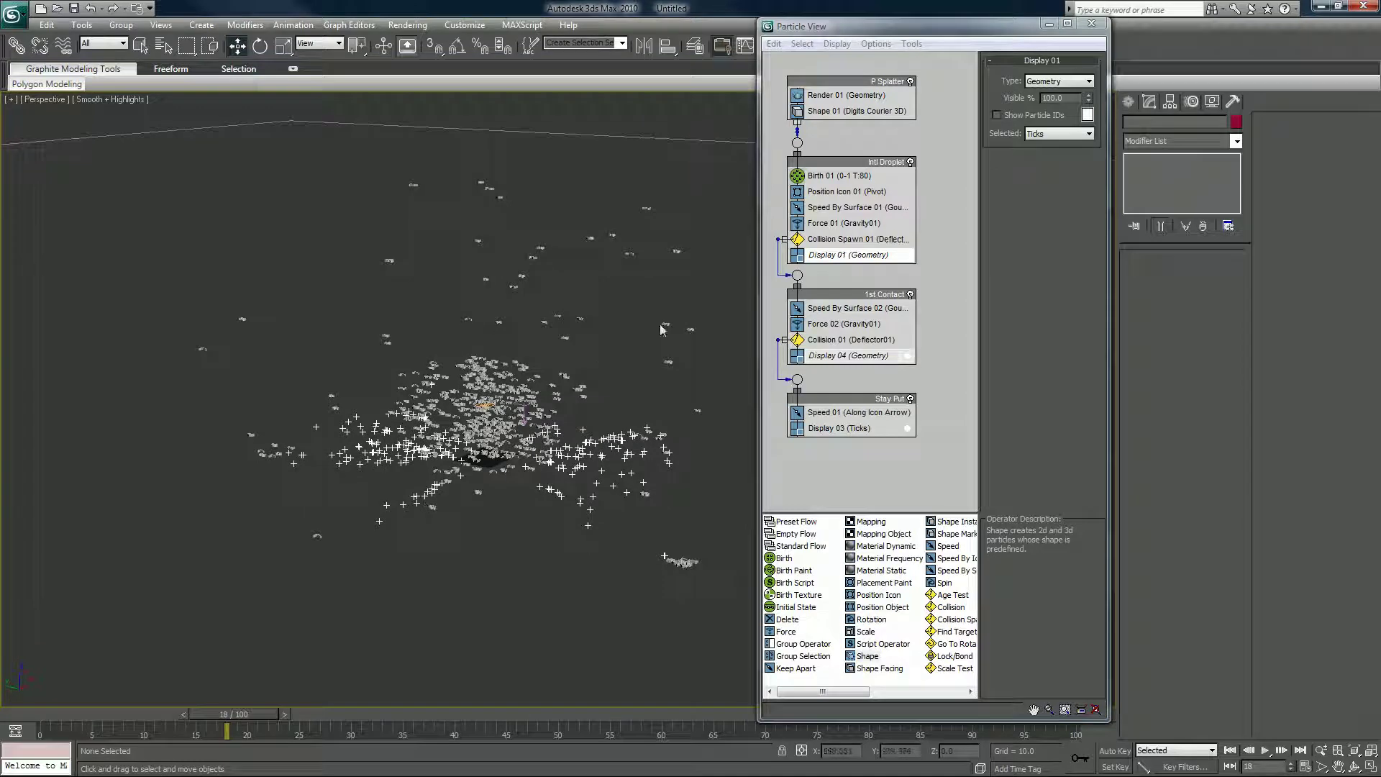
Set Display 01's type to Lines.
right_click(829, 259)
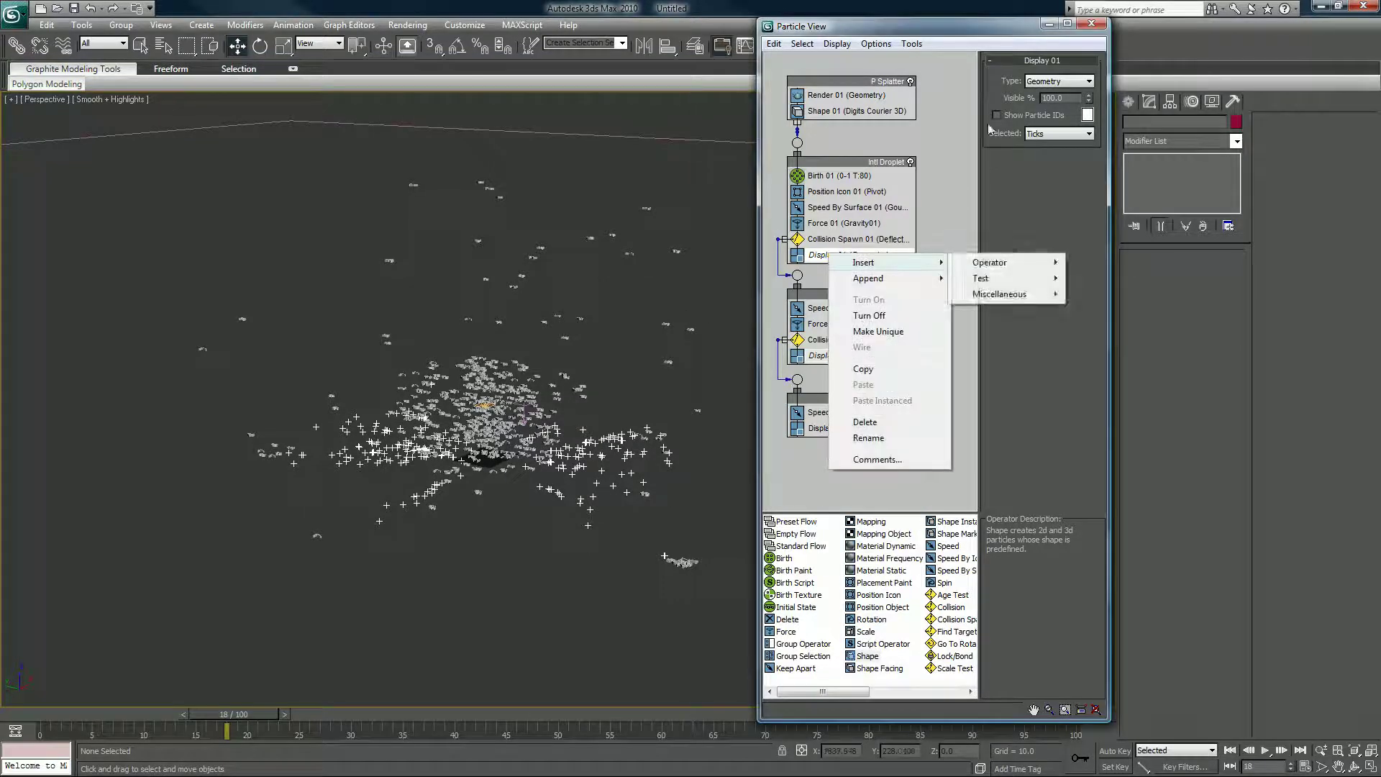
click(1059, 81)
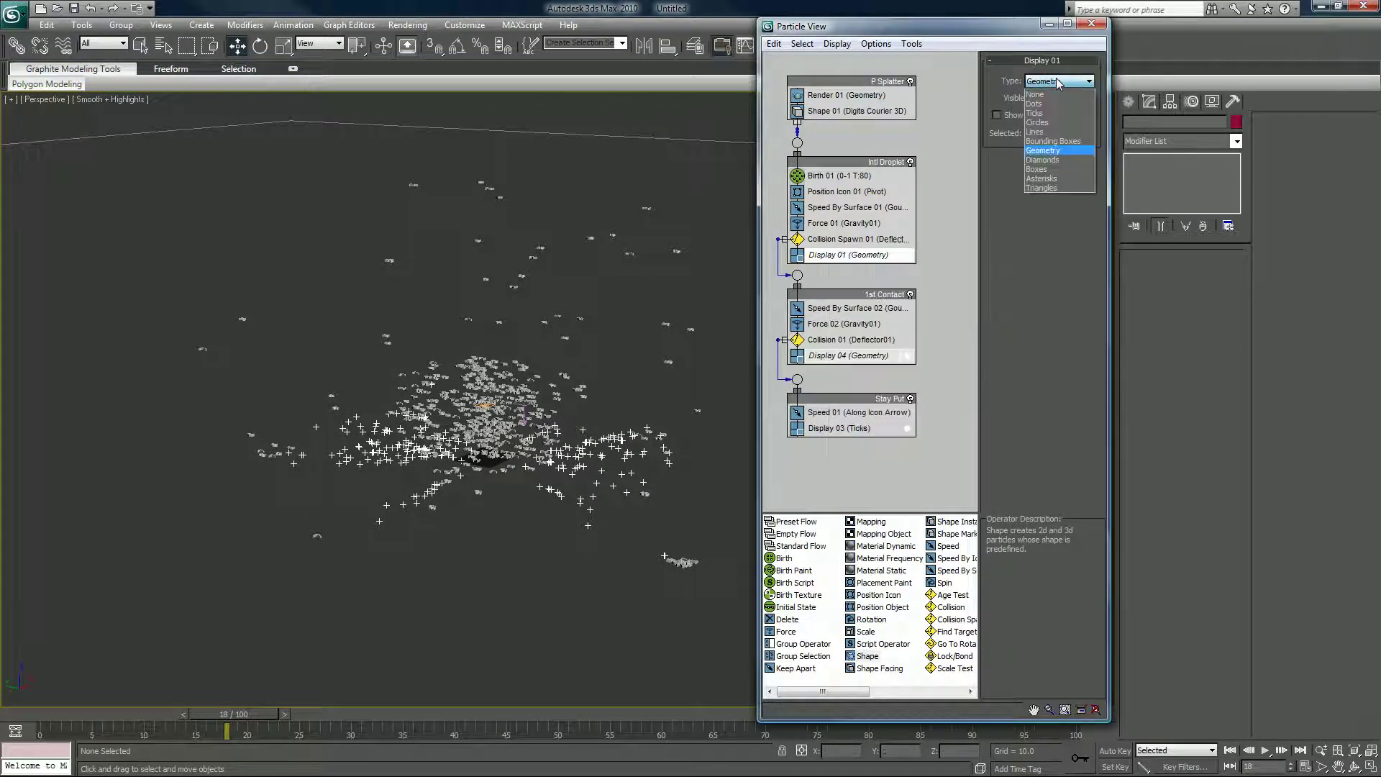
click(1036, 132)
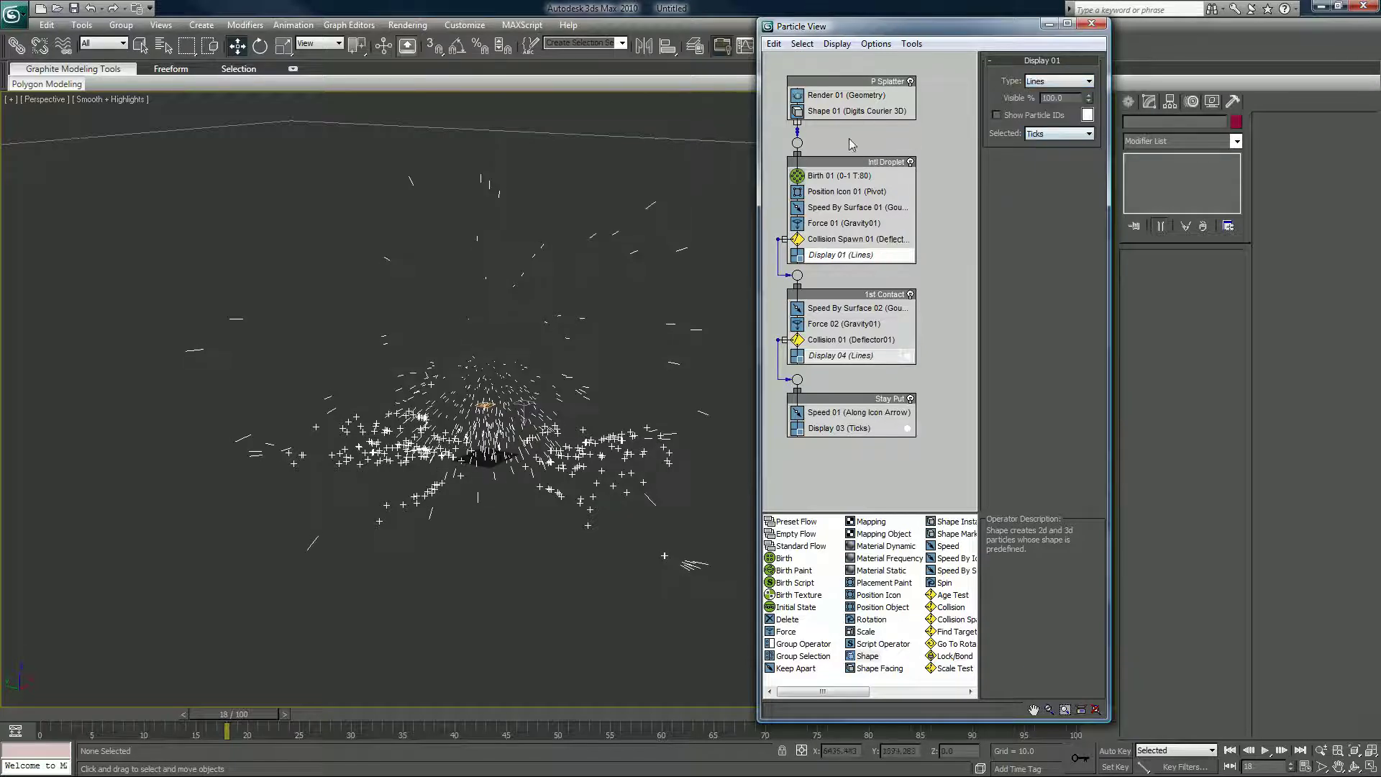
Toggle Shape 01 off and back on, then move Particle View down and right.
click(842, 113)
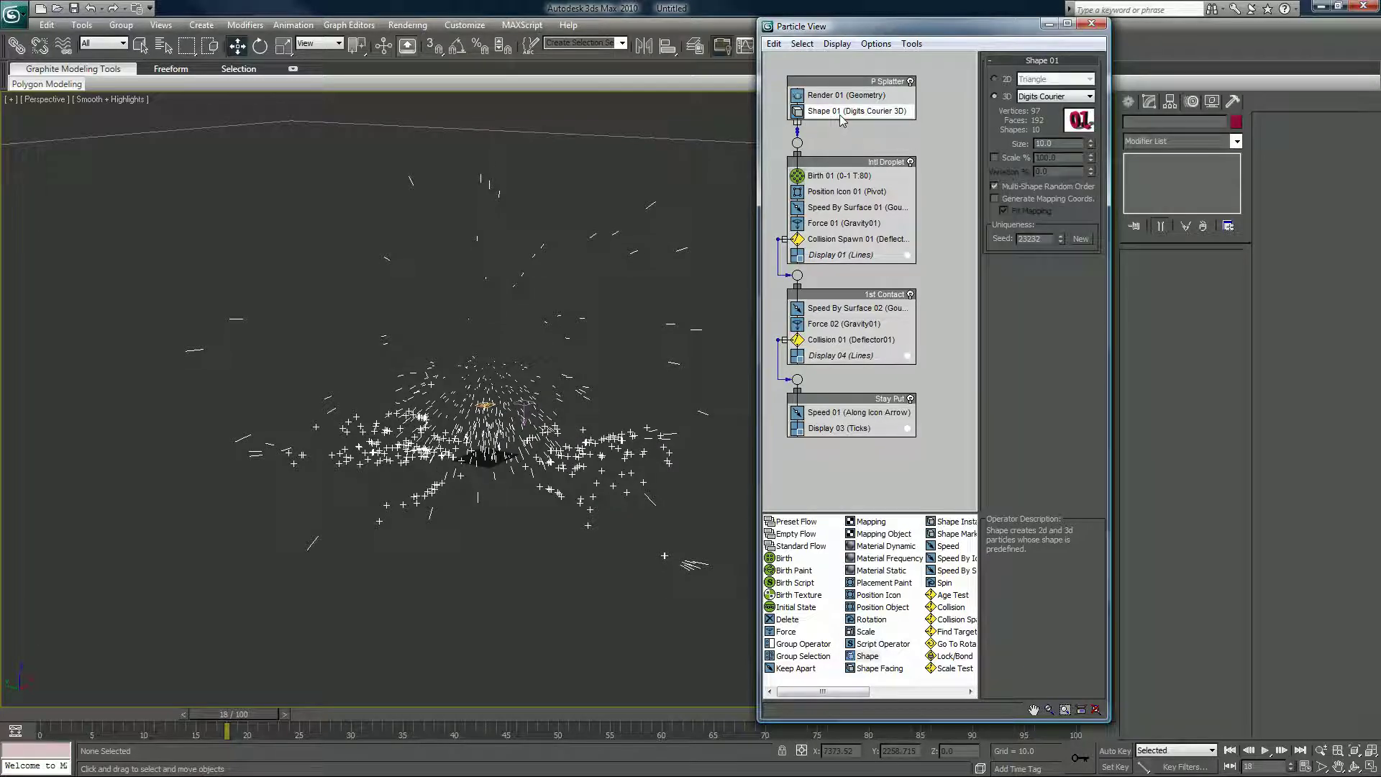
click(799, 112)
click(799, 112)
click(616, 311)
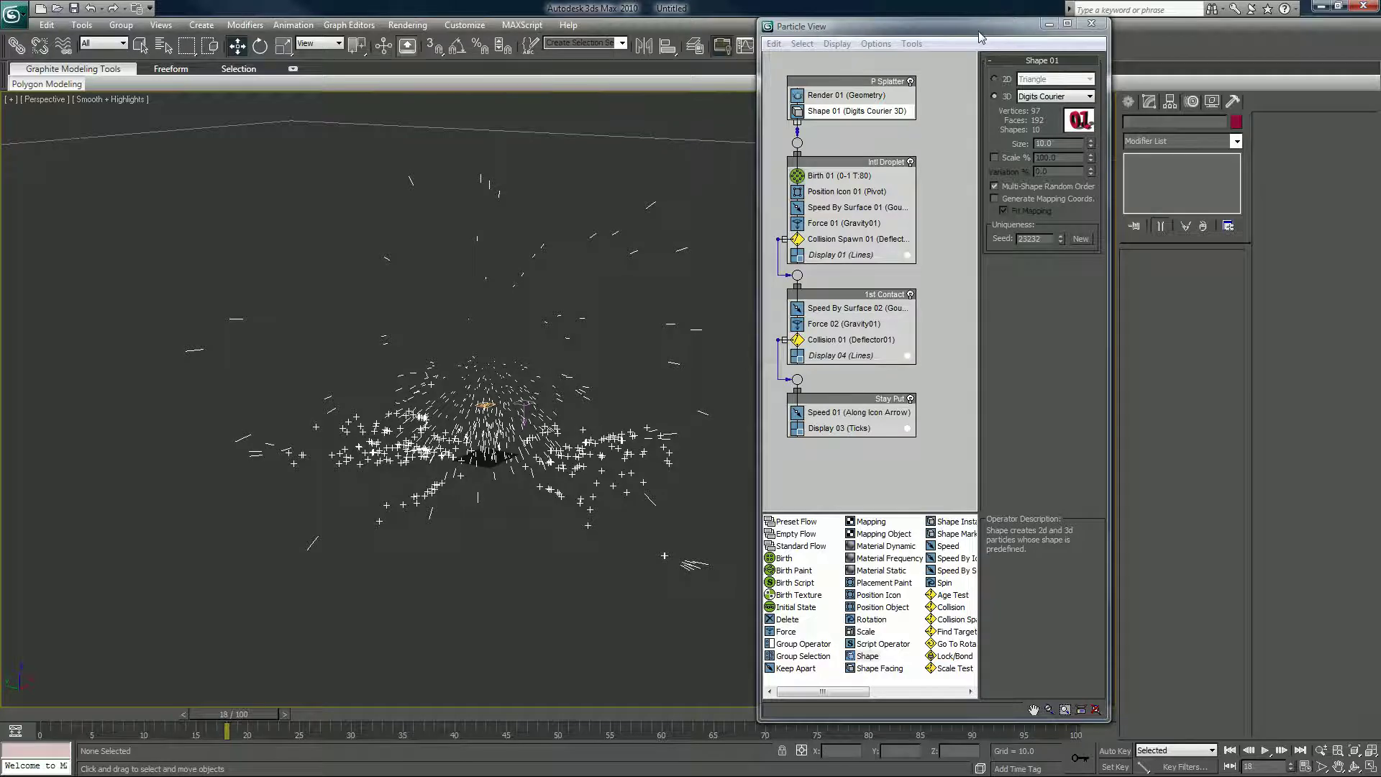
drag(980, 37, 1000, 93)
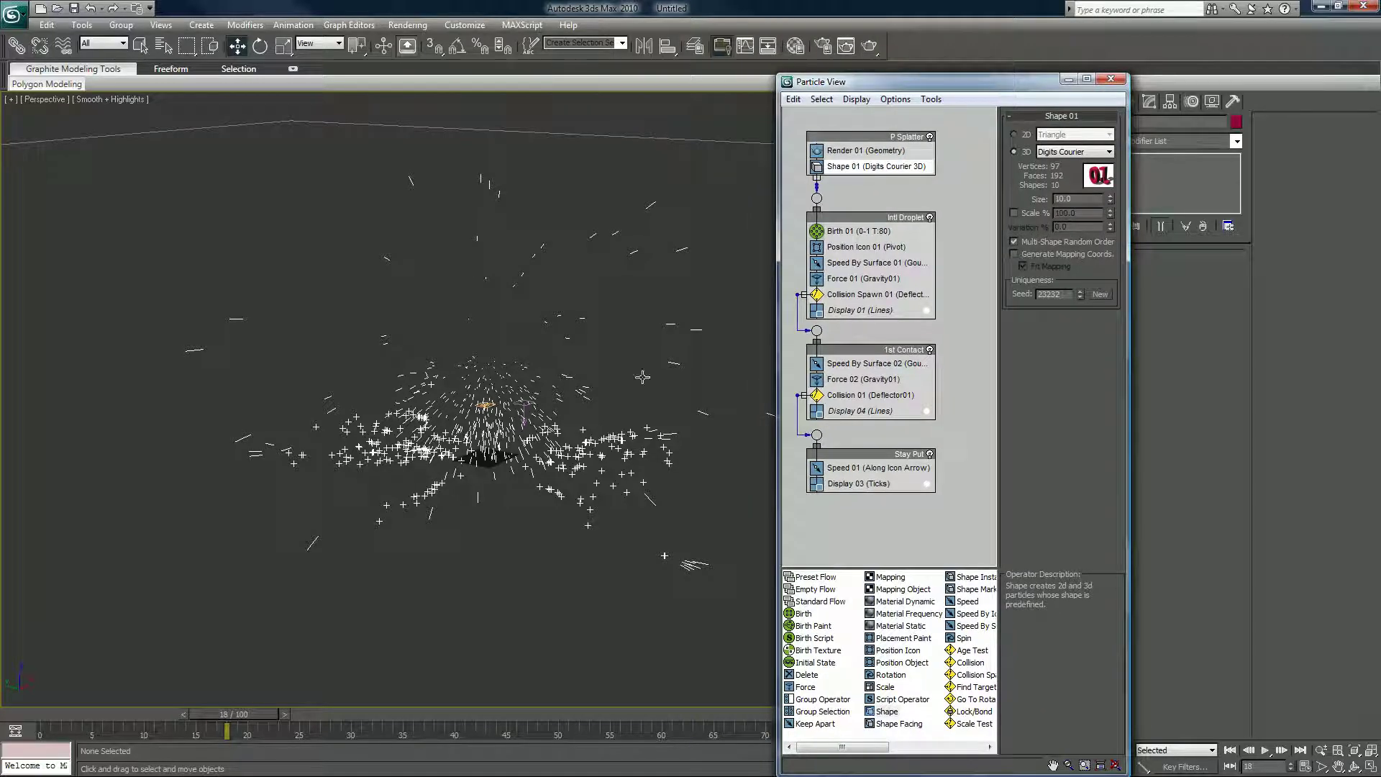
Render frame 3, re-render from a closer view, then close the rendered frame window.
click(66, 719)
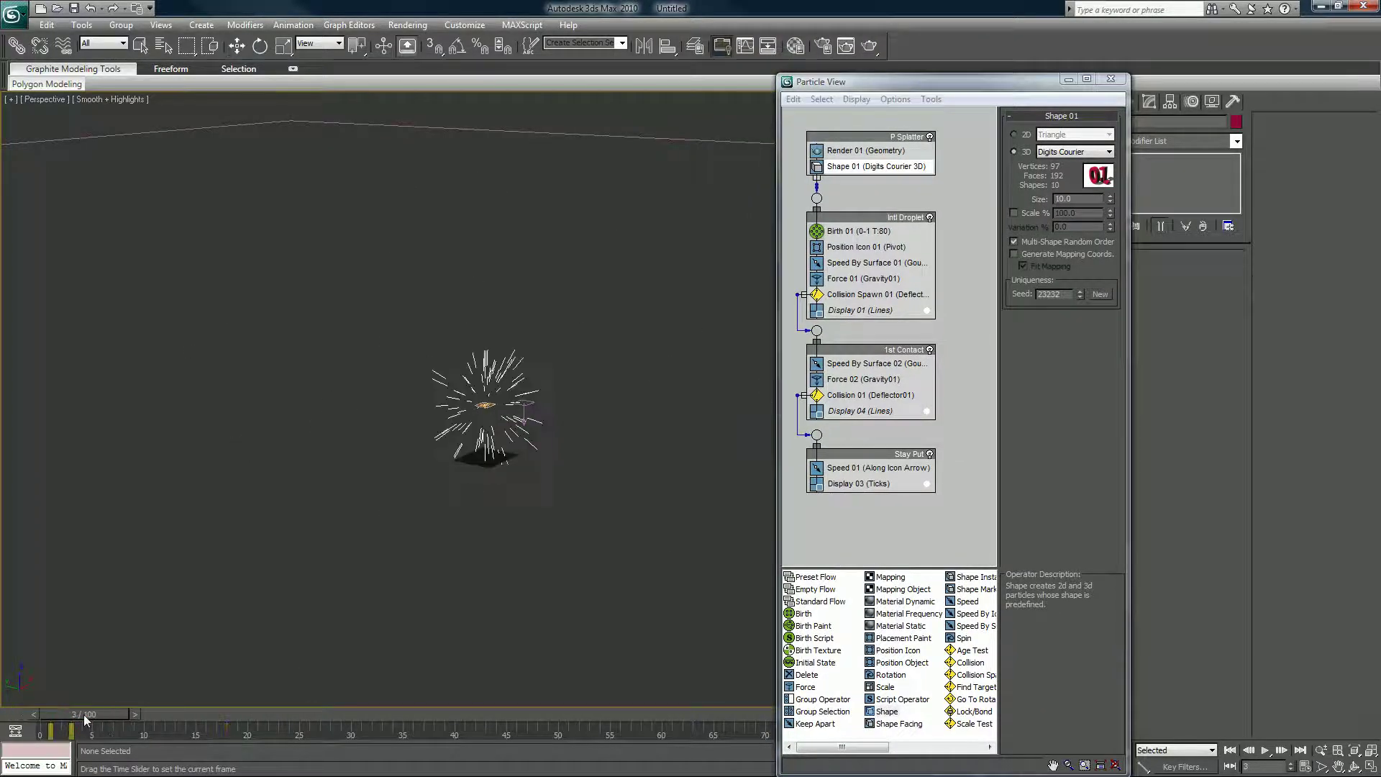
click(869, 47)
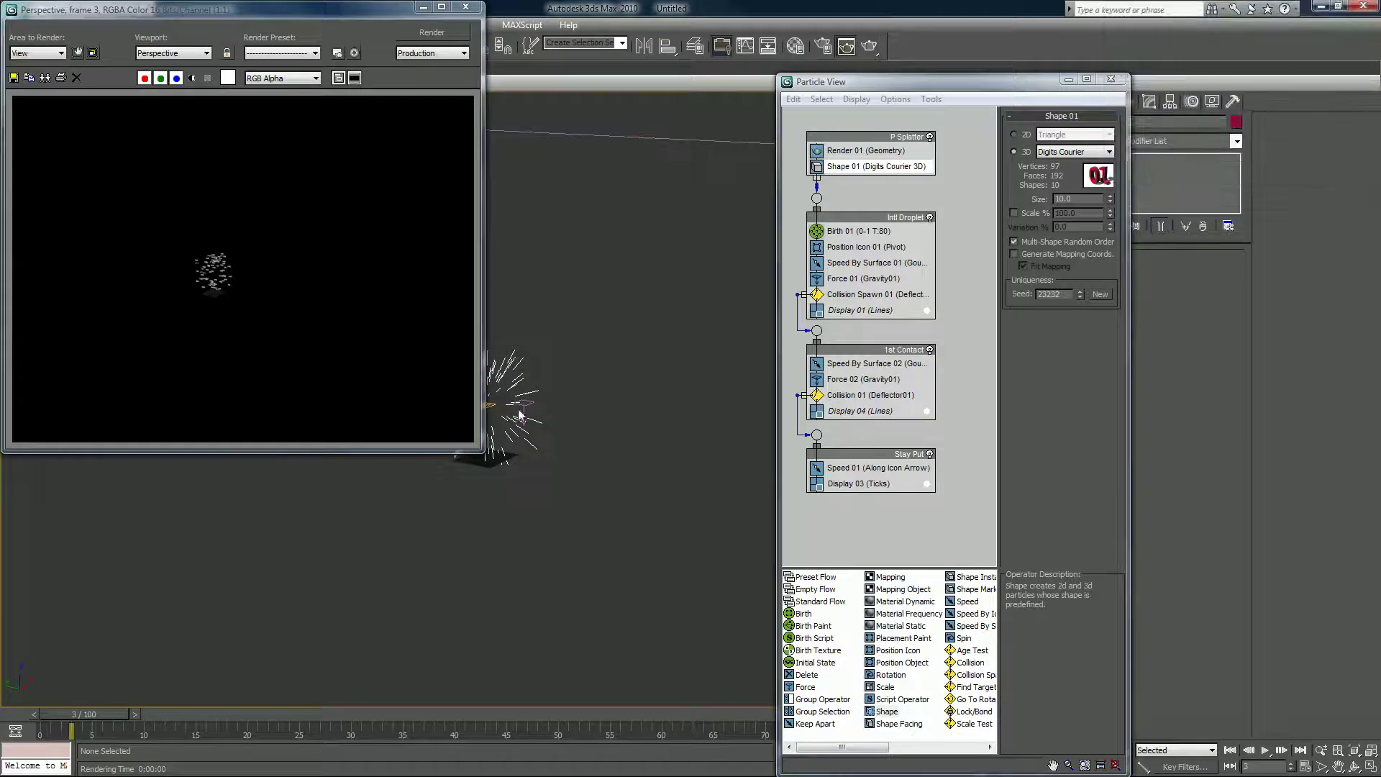
scroll(519, 416, up, 8)
middle_drag(524, 525, 558, 438)
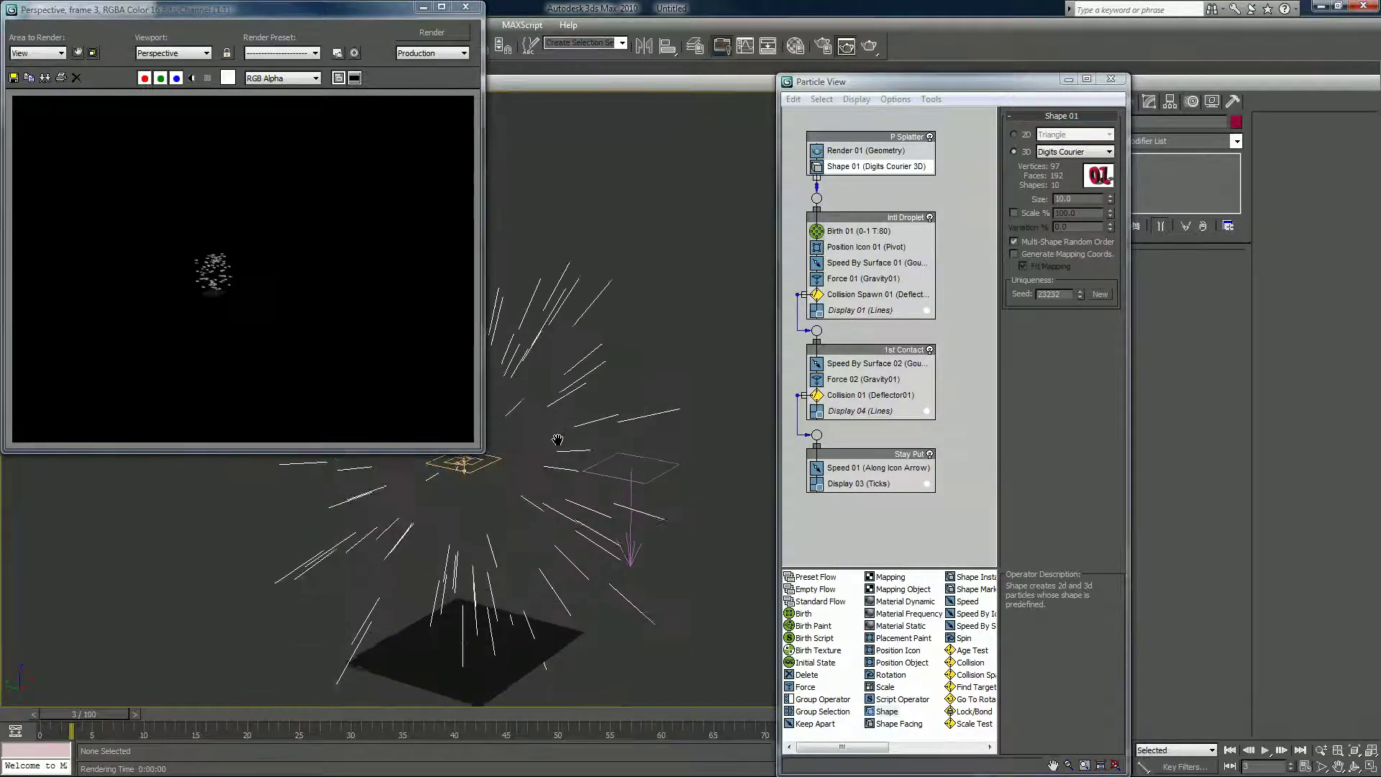
click(432, 32)
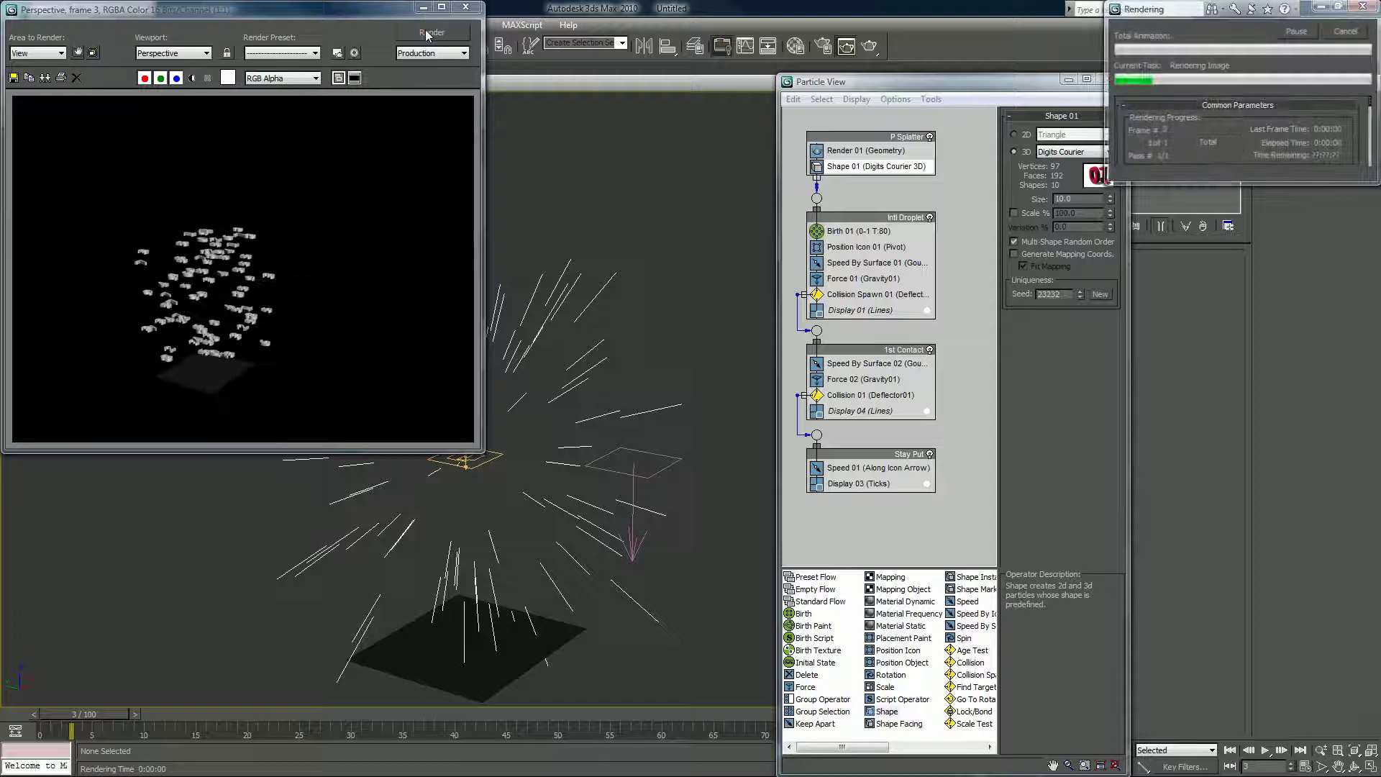
click(464, 11)
Zoom out and advance the animation to frame 69.
scroll(637, 268, down, 10)
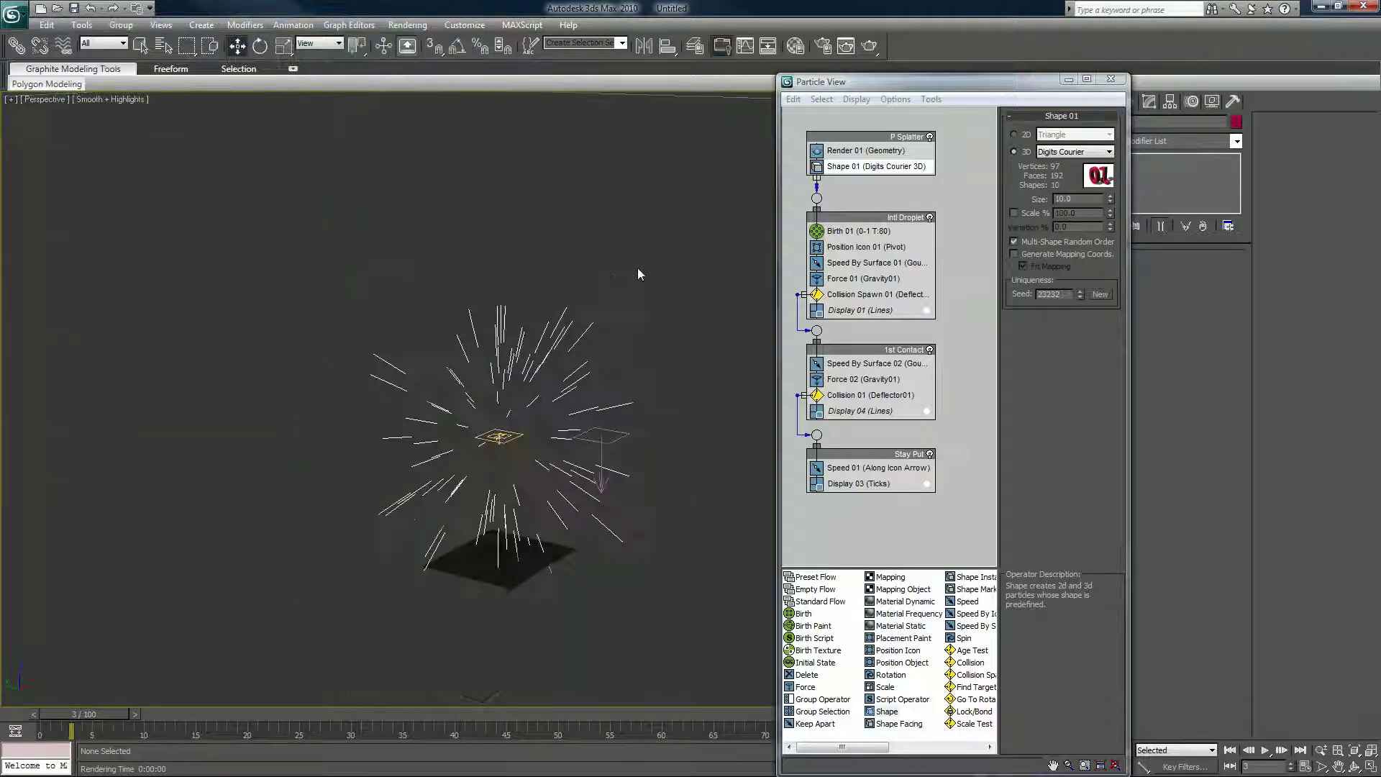
middle_drag(638, 268, 513, 221)
drag(80, 714, 755, 701)
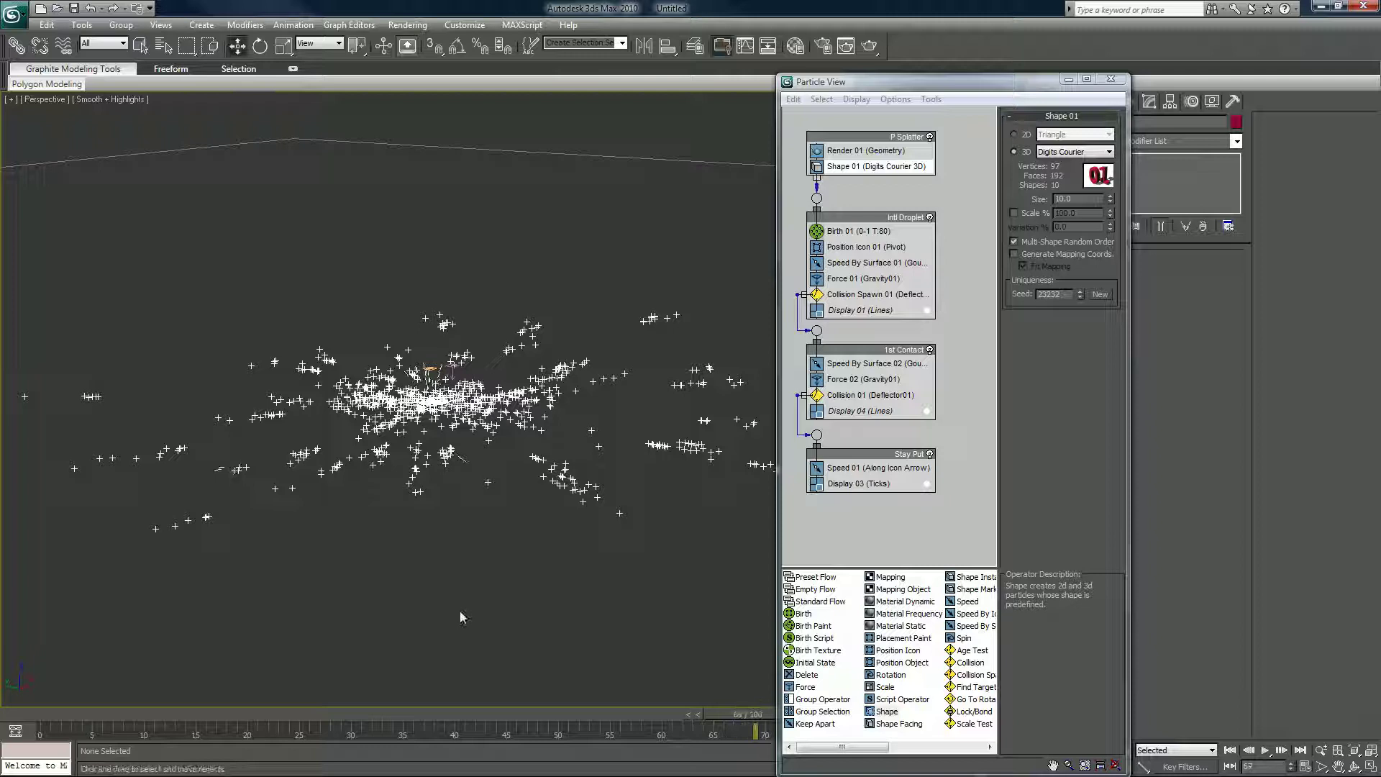
Move Particle View further right and zoom the viewport out to view the settled particles.
click(856, 84)
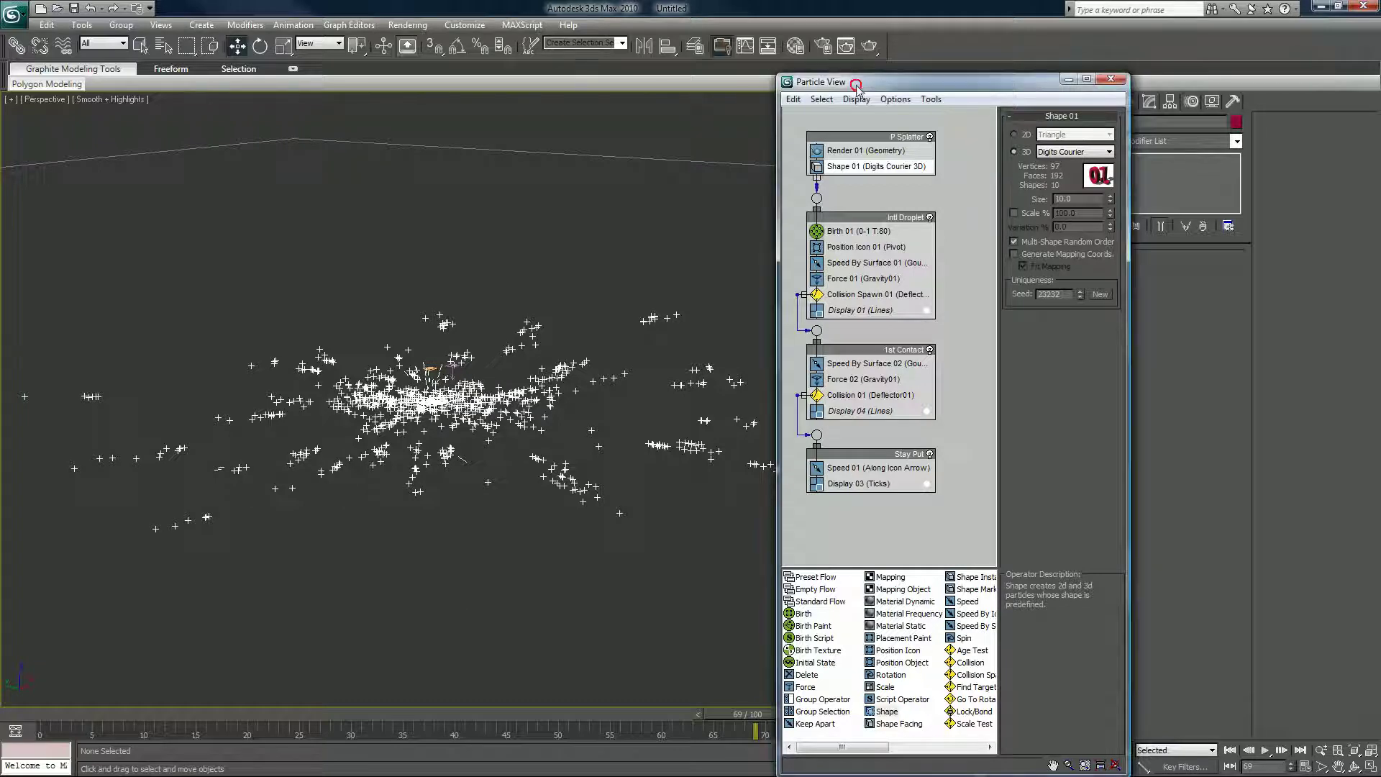
drag(856, 84, 1006, 42)
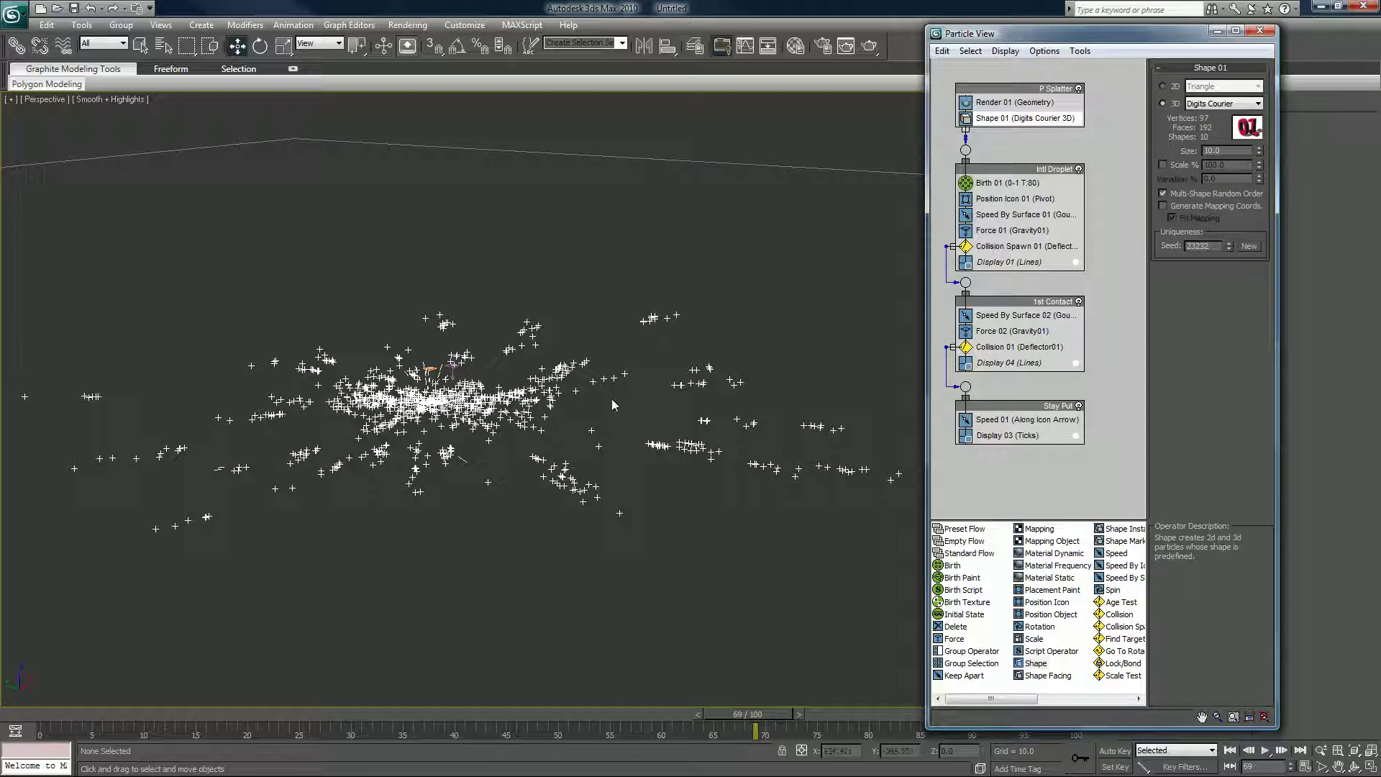
scroll(613, 405, down, 2)
scroll(613, 405, down, 2)
scroll(568, 408, down, 3)
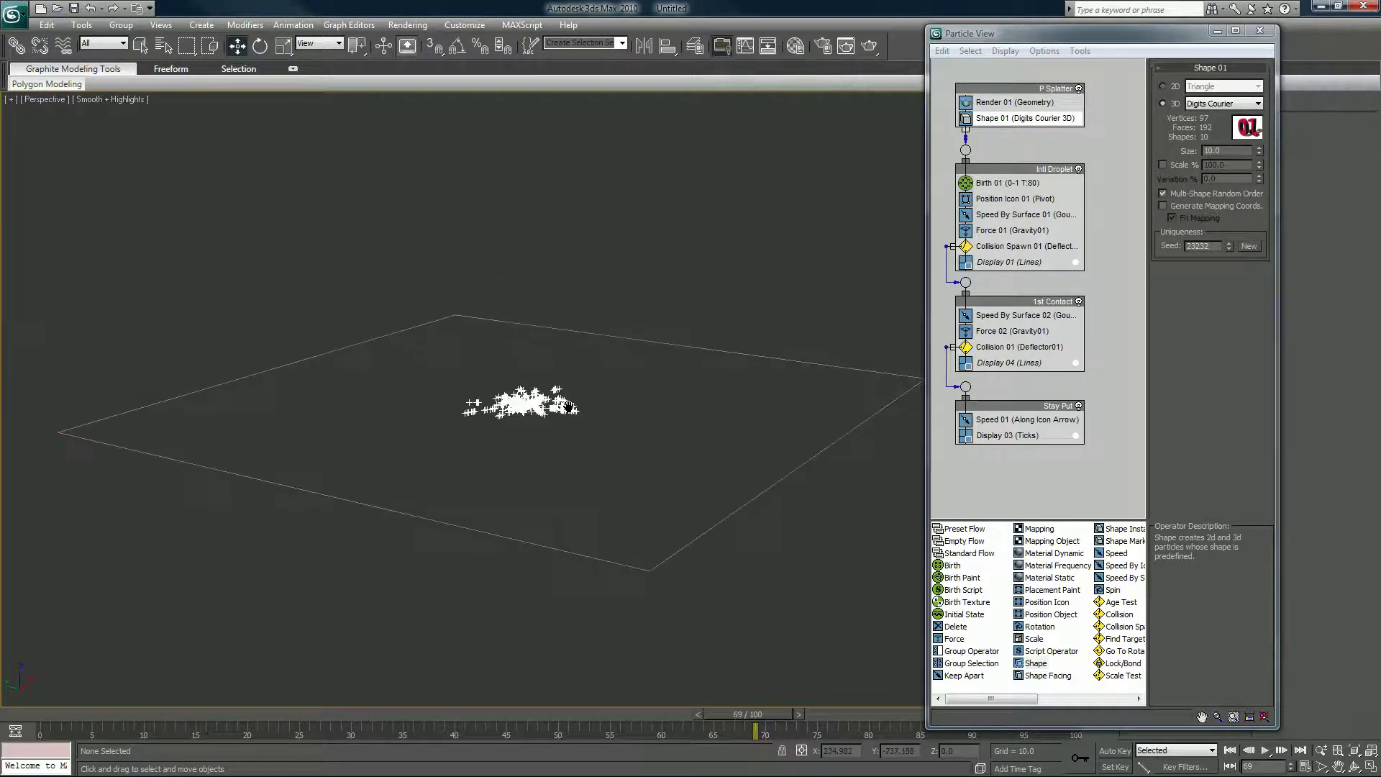
scroll(569, 408, up, 5)
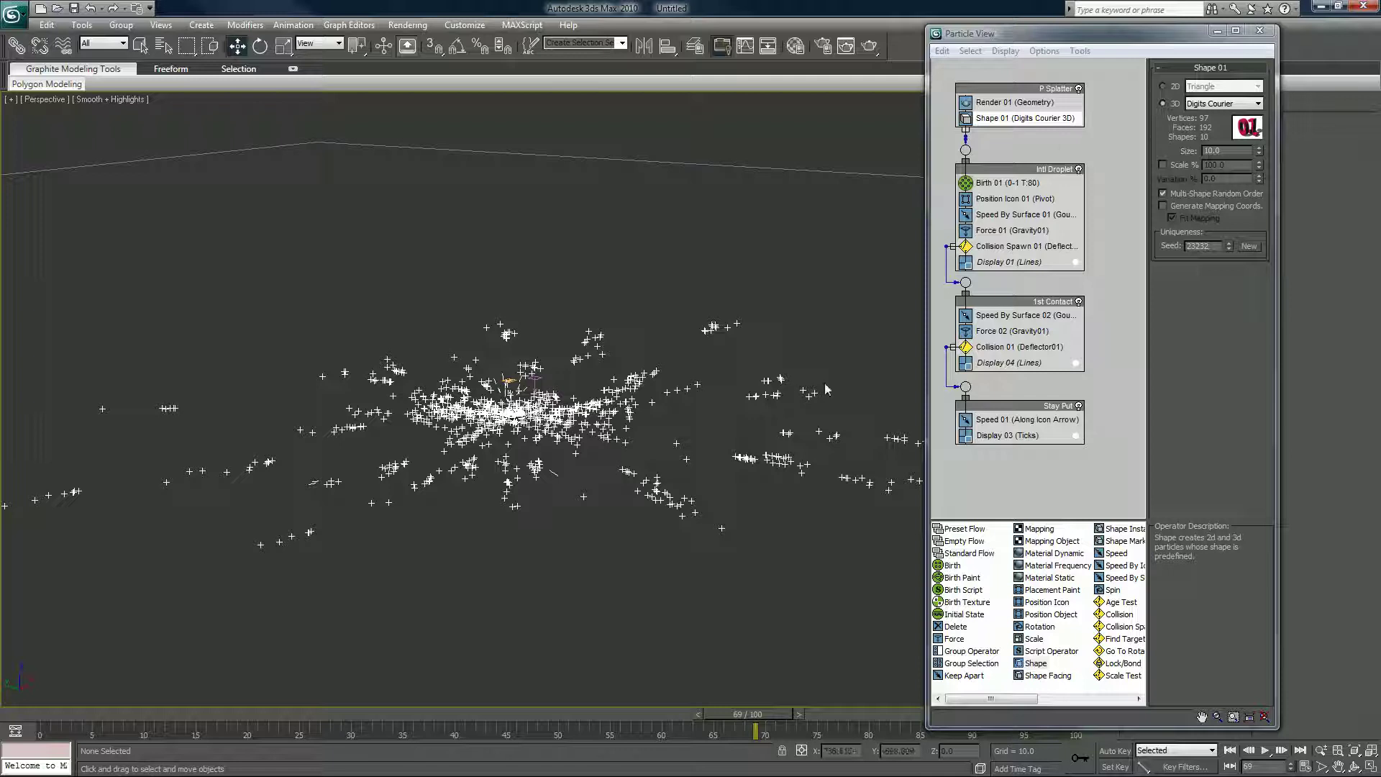
In the Particle Flow Preset Manager, name the preset 'Tut PFlow Splatter' and begin the description.
click(1080, 51)
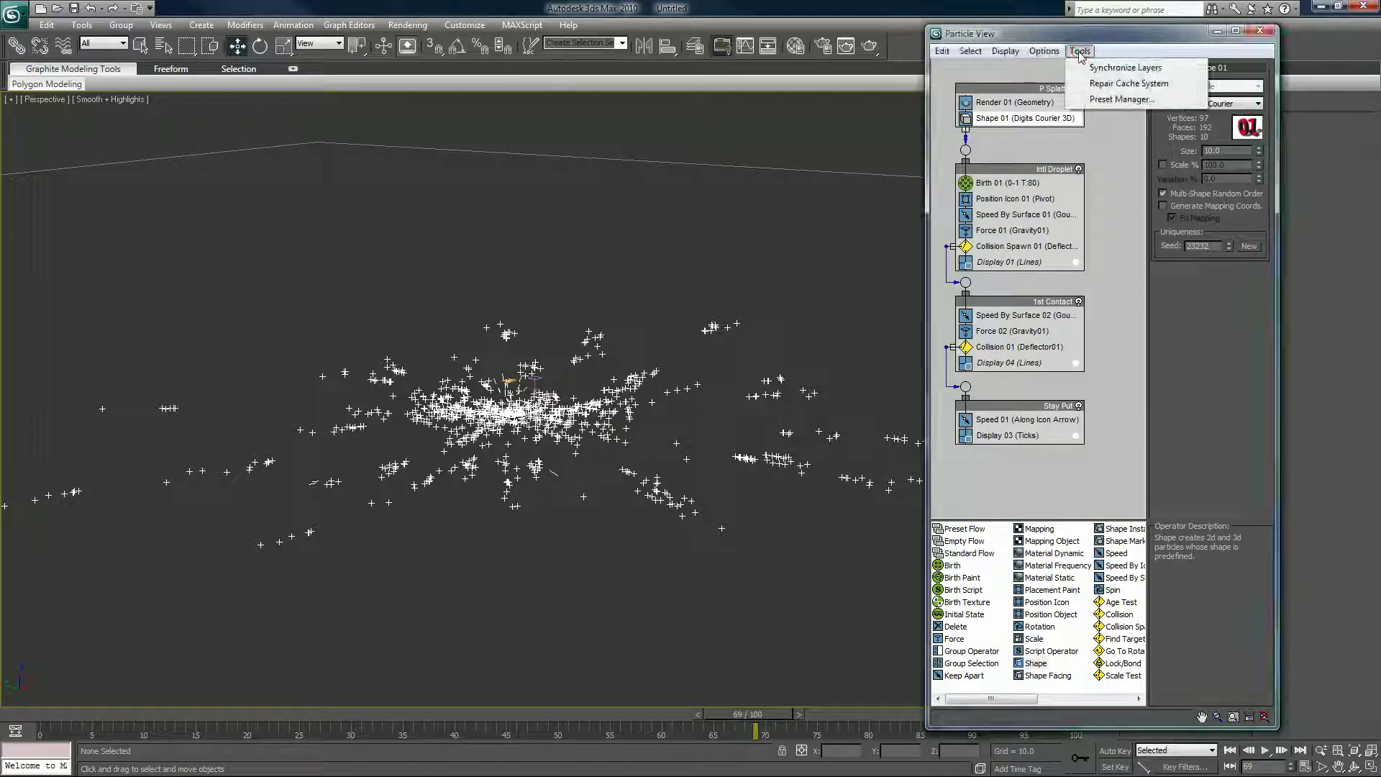
click(1101, 99)
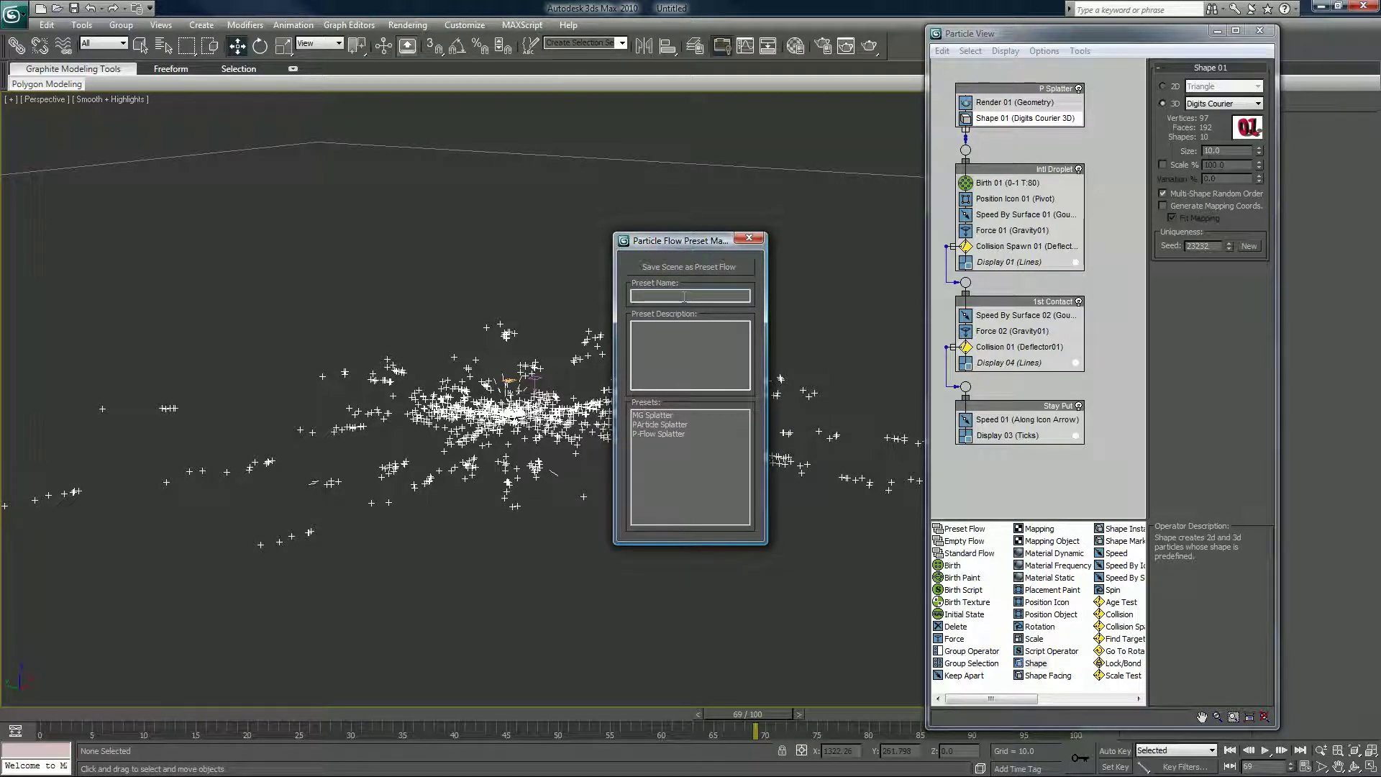
click(684, 297)
text(ut)
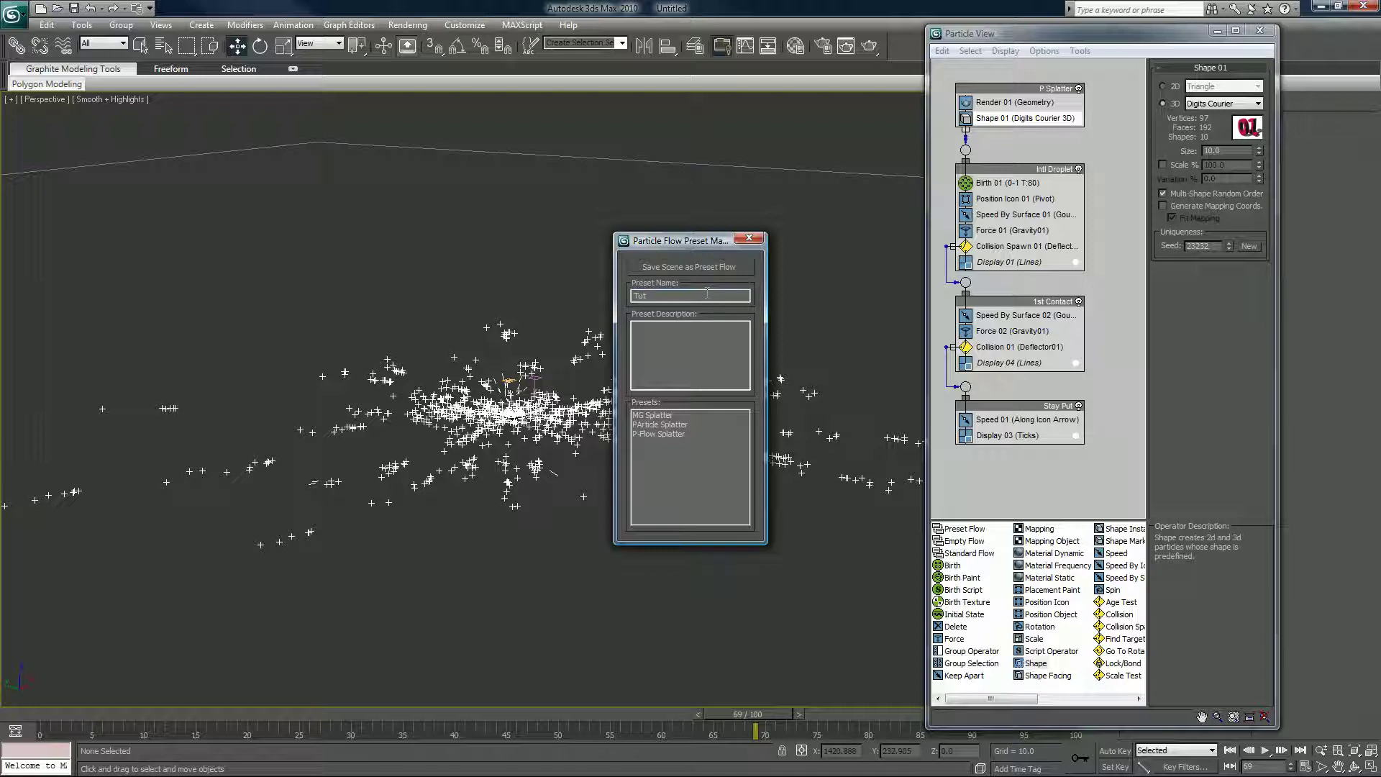
text(PFlow Splatter)
click(705, 329)
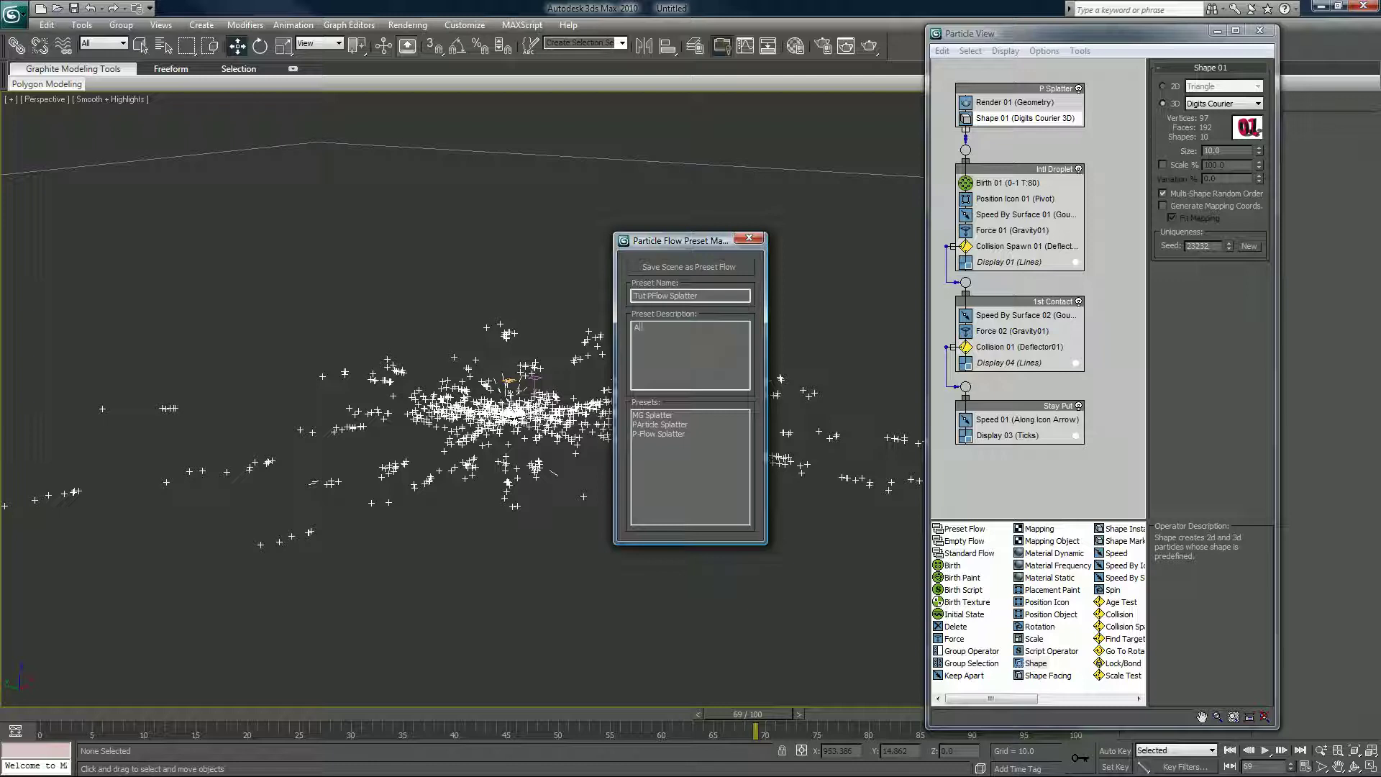
Write the preset description as the author's name followed by 'Tutorial PFlow Splatter'.
text(mr gawn)
key(Return)
text(lksdjlsdhiilbli)
drag(692, 336, 620, 329)
text(Mr. G)
text(awn)
text( P)
text(F)
text(low Tut)
text(orial)
key(BackSpace)
key(BackSpace)
key(BackSpace)
key(BackSpace)
key(BackSpace)
key(BackSpace)
key(BackSpace)
key(BackSpace)
key(BackSpace)
key(BackSpace)
text(Tutorial PFlow Splatter)
Save the scene as the Tut PFlow Splatter preset flow and select its description.
click(676, 267)
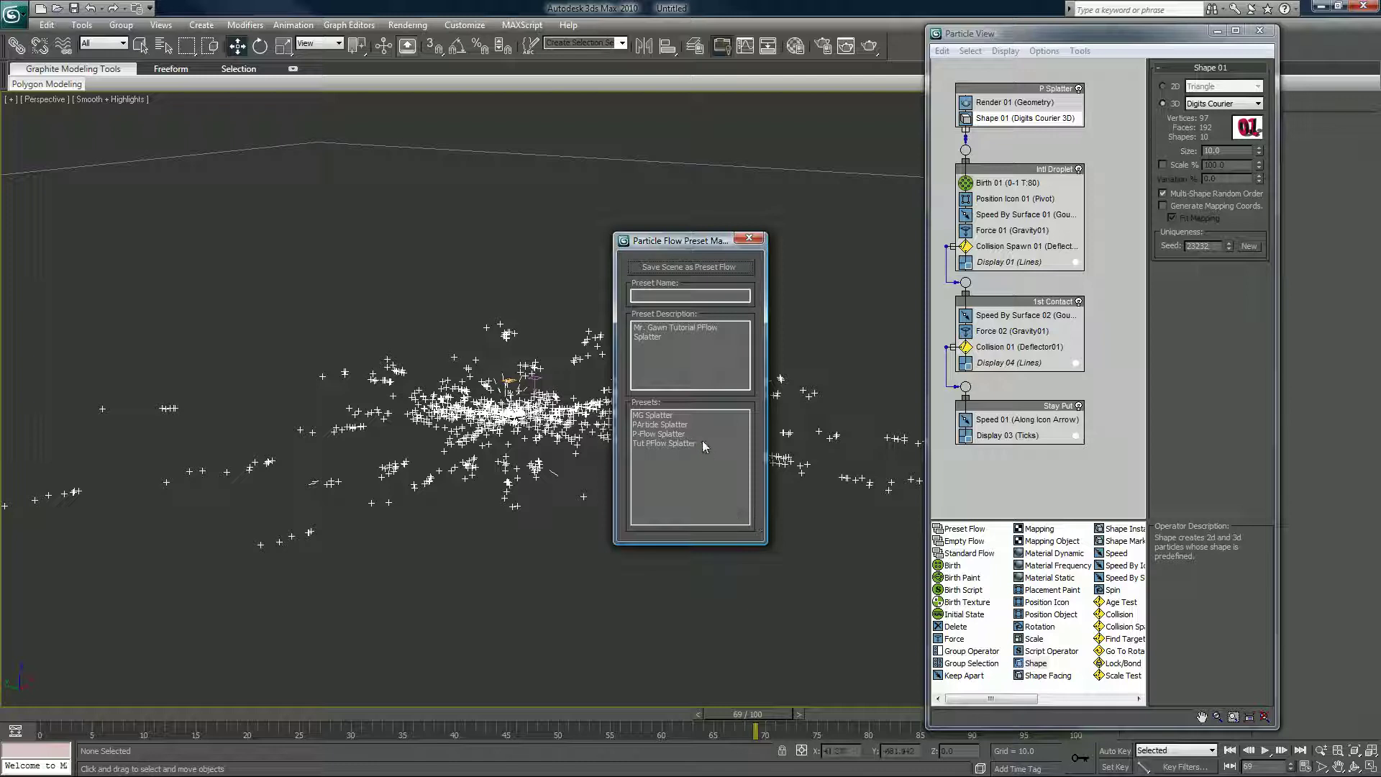
click(659, 444)
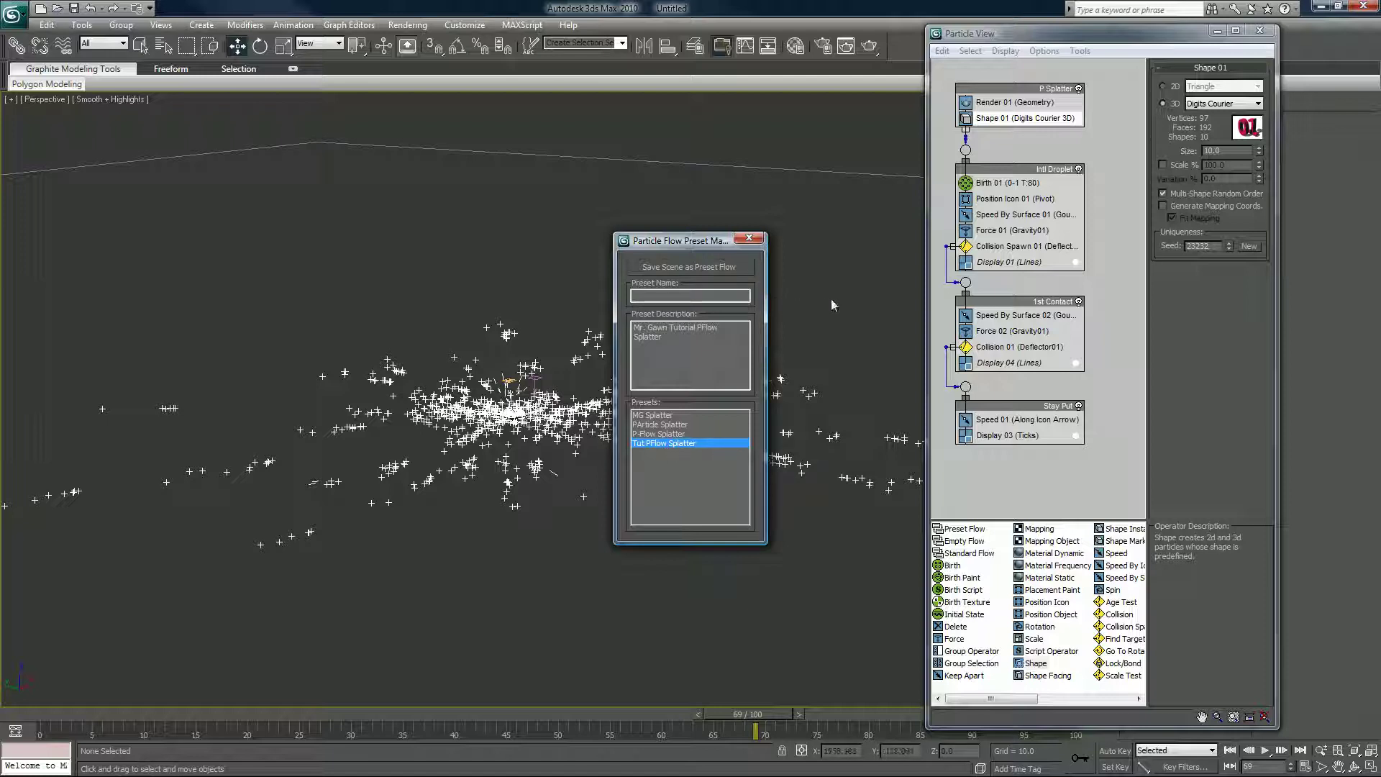
drag(715, 241, 797, 223)
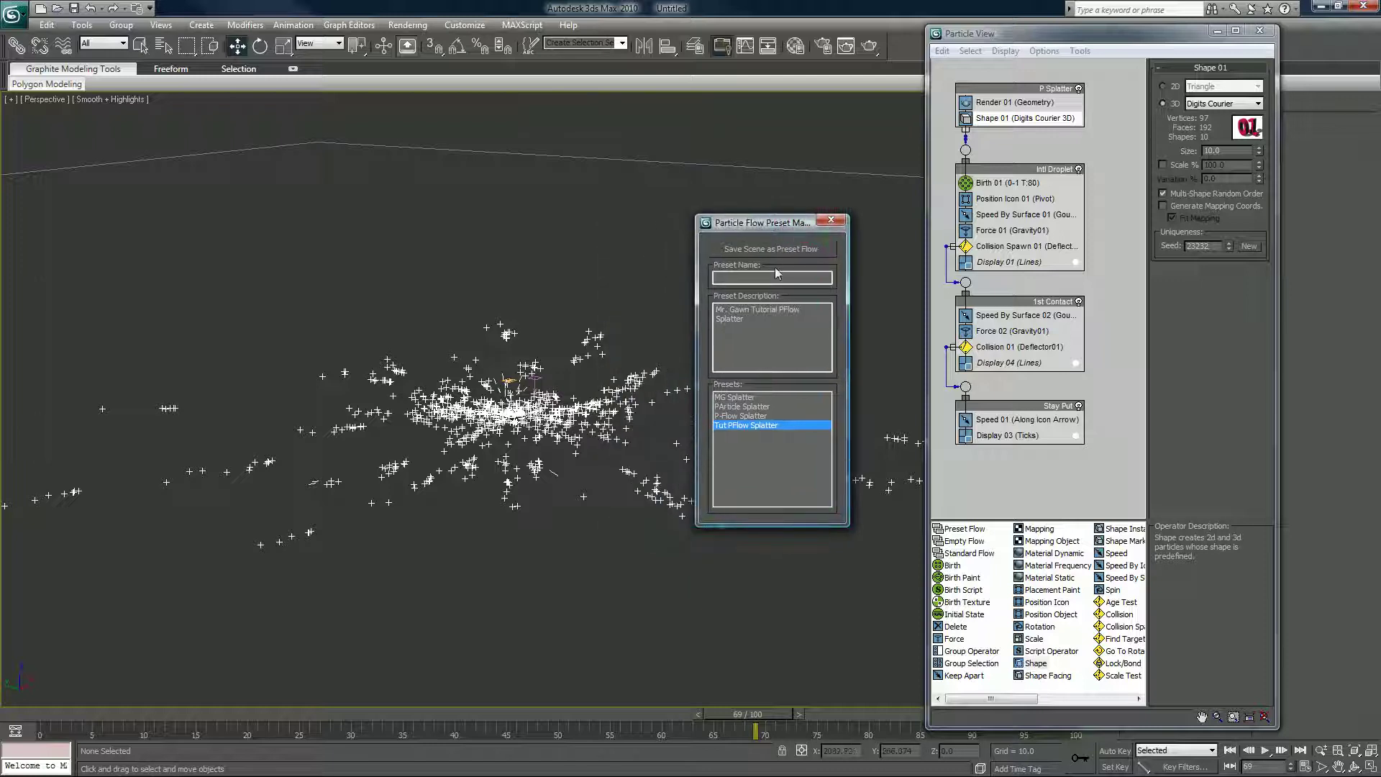
drag(742, 319, 716, 308)
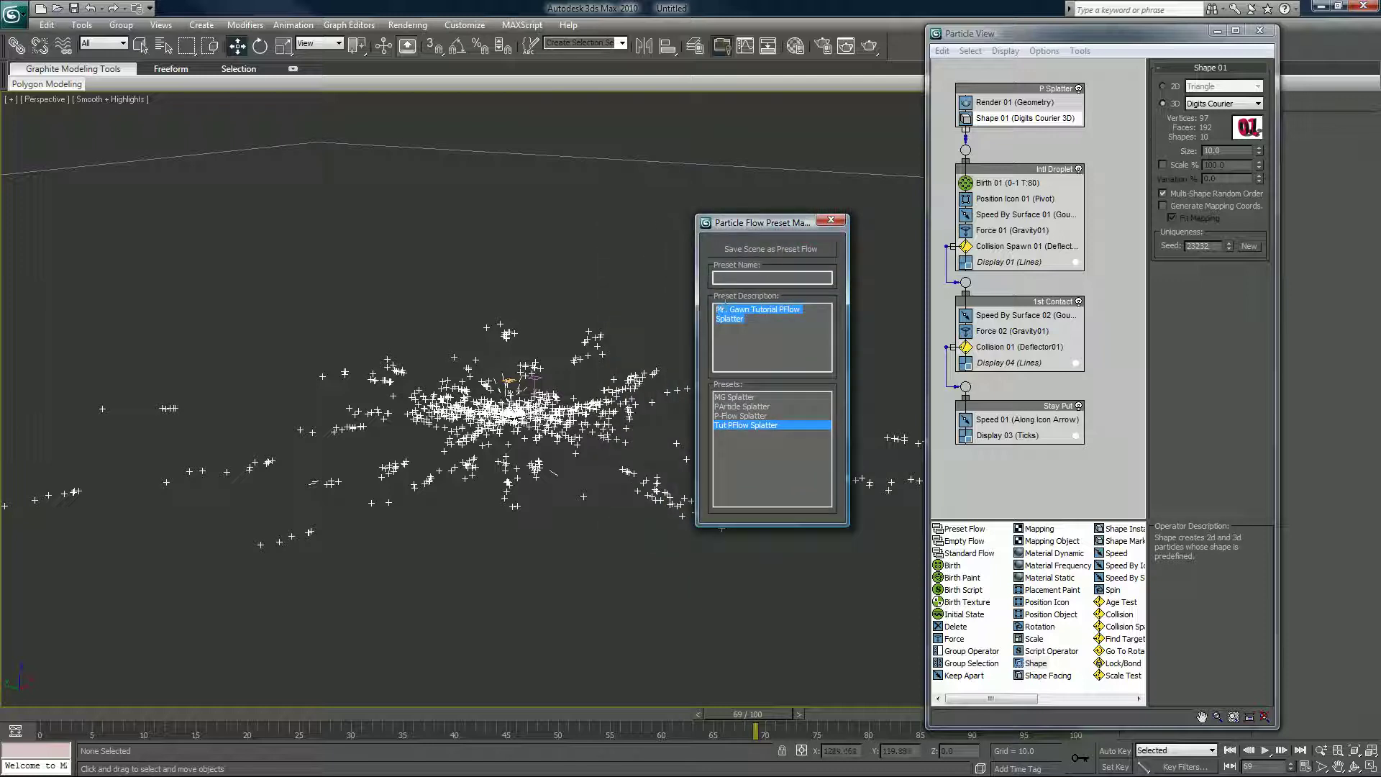
Compare the MG Splatter, PArticle Splatter and P-Flow Splatter preset descriptions, then close the Preset Manager.
click(744, 397)
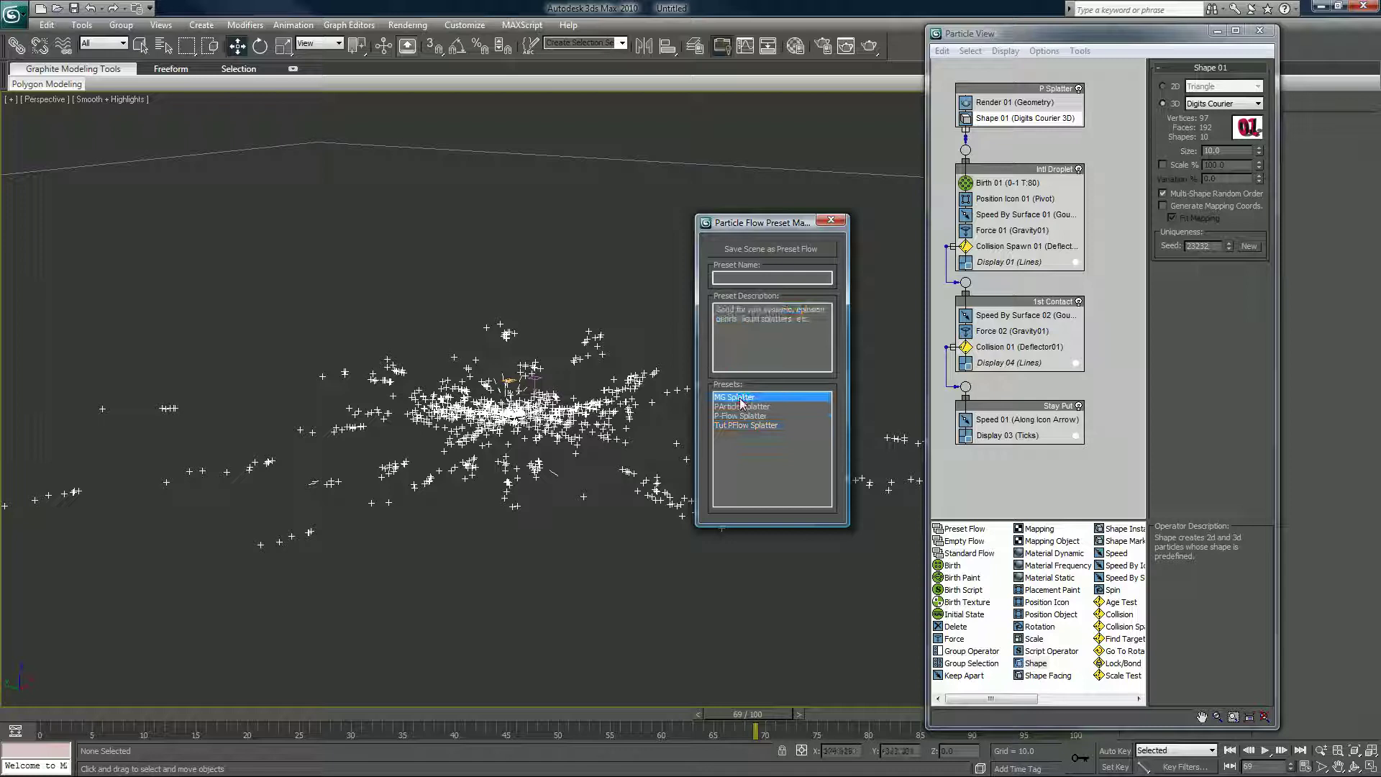
click(743, 406)
click(743, 416)
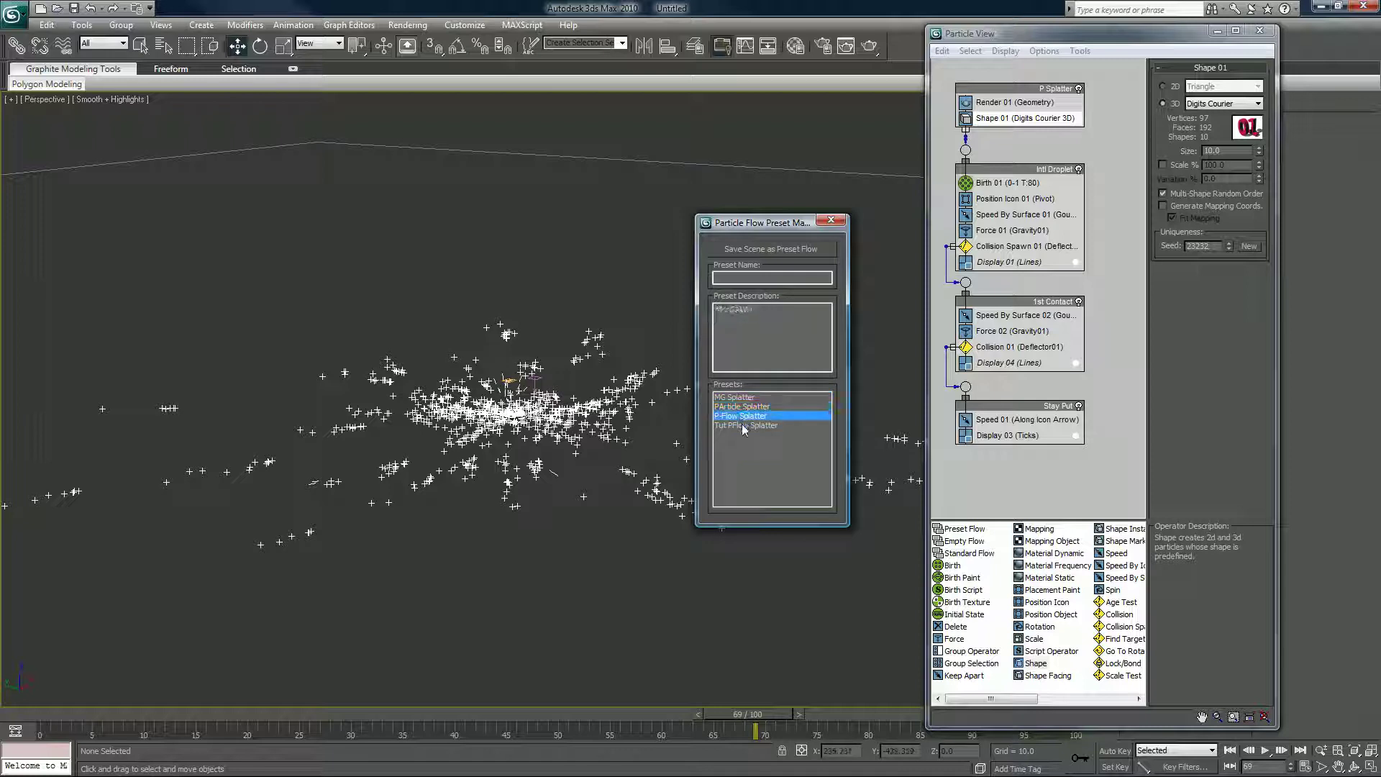
click(745, 426)
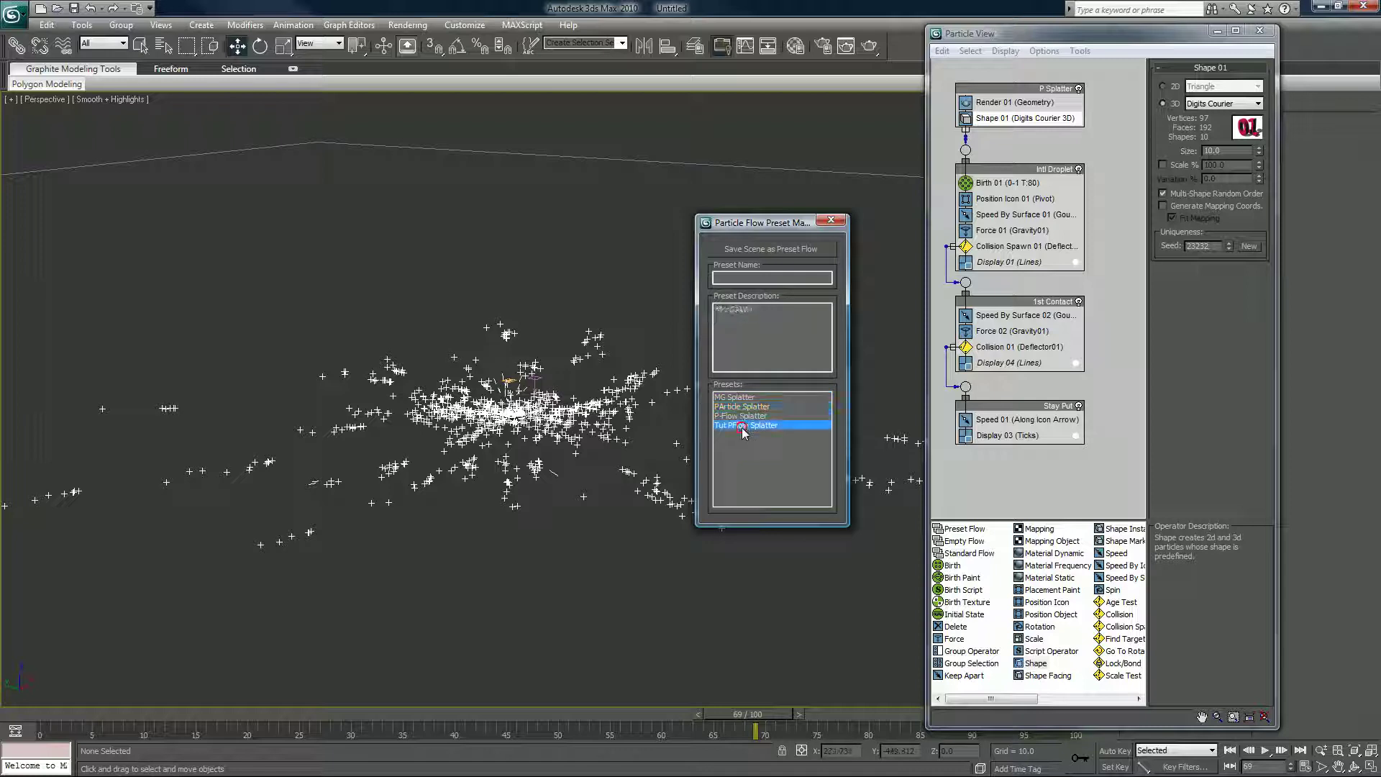
click(831, 222)
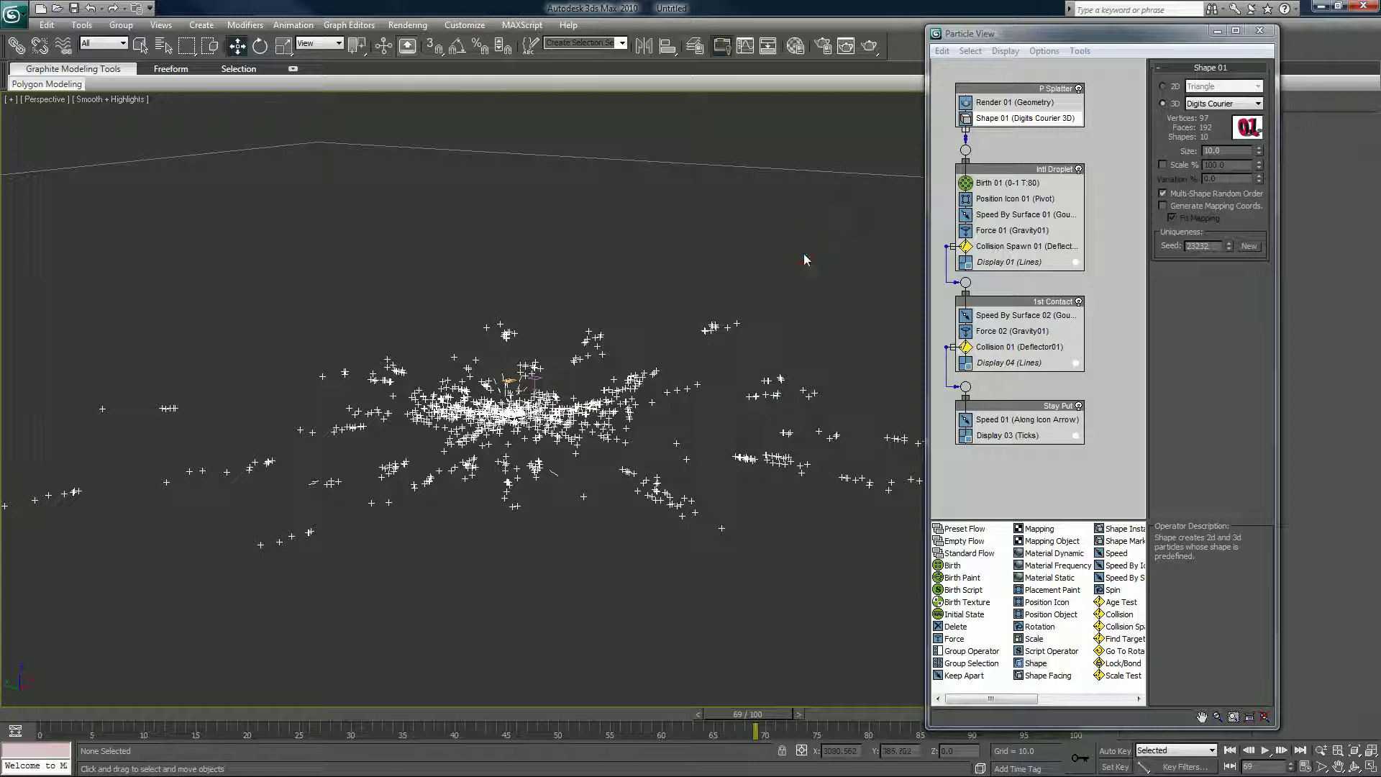
Delete all scene objects, rewind to frame 0, and bring up a blank Particle View.
key(ctrl+a)
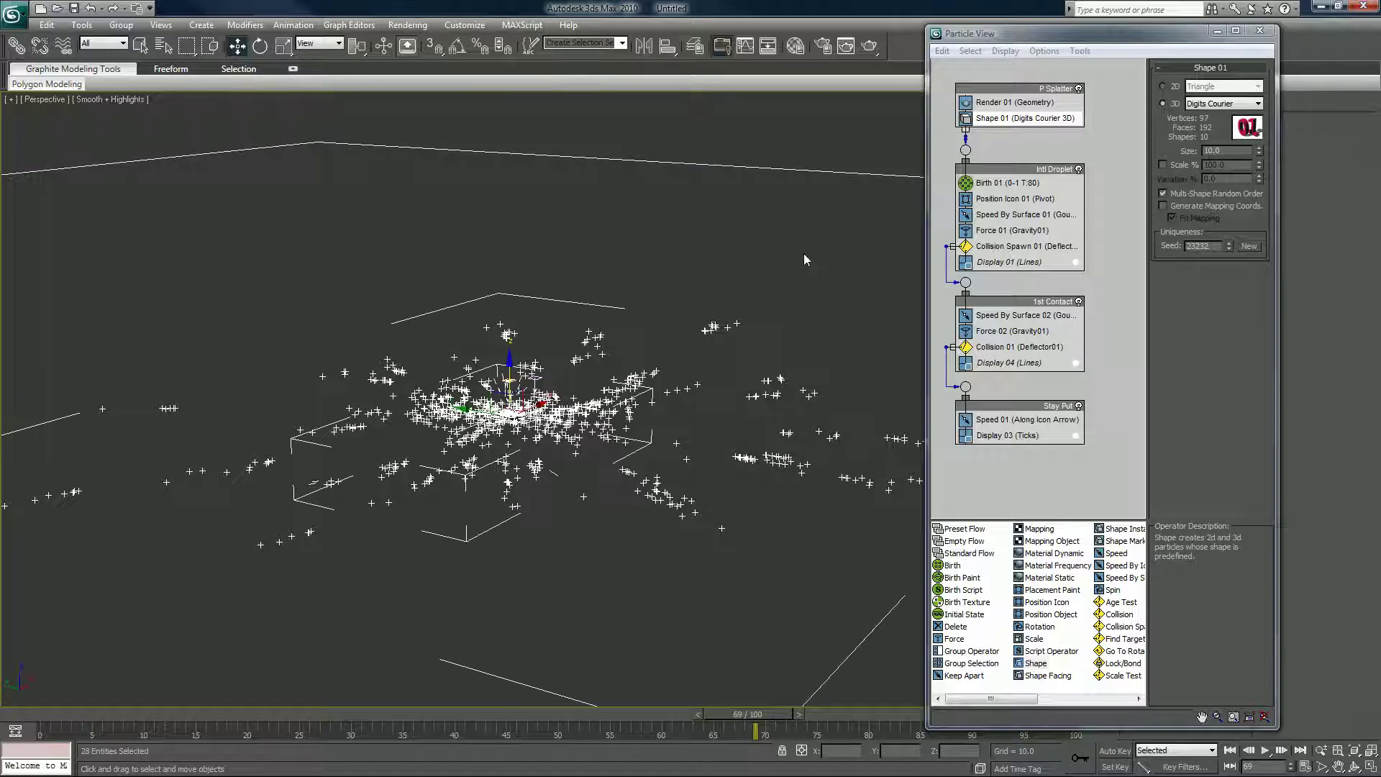
key(Delete)
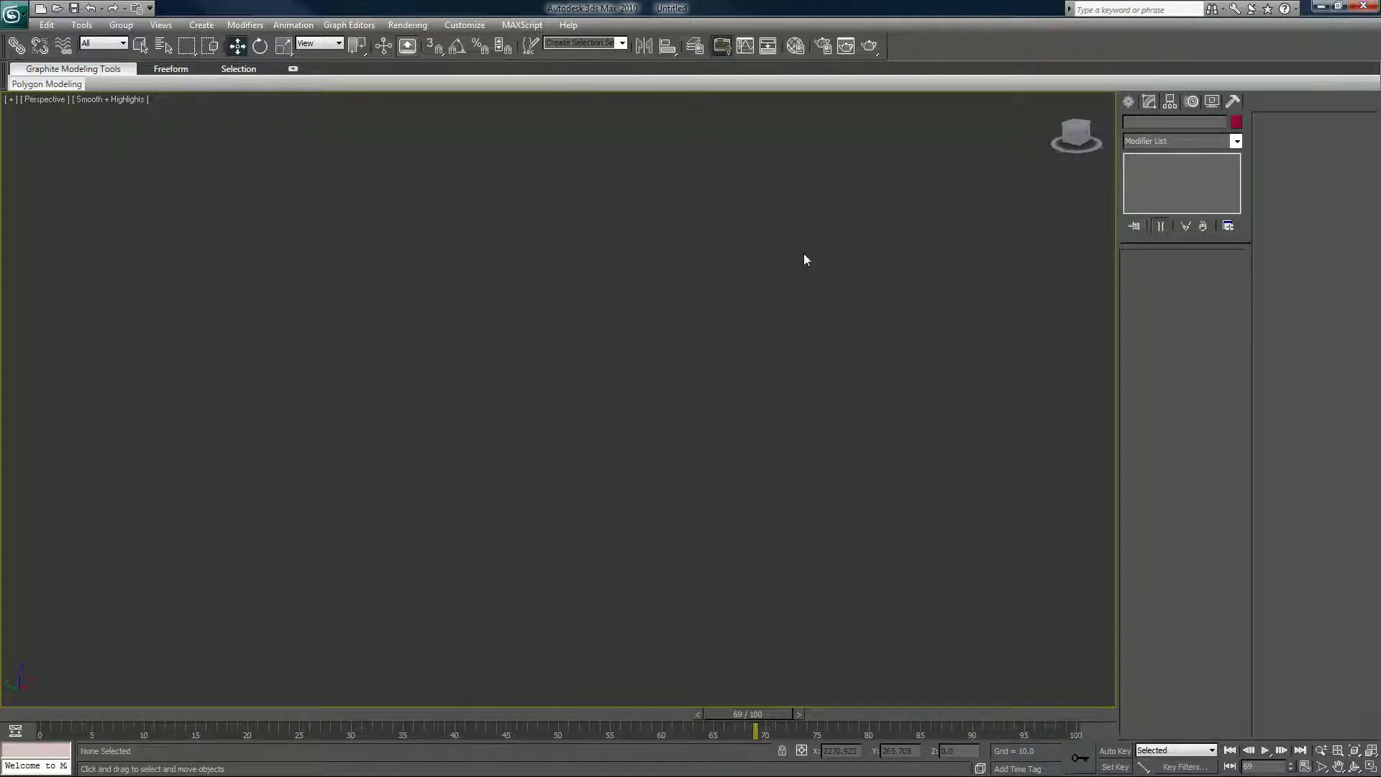
drag(761, 715, 2, 728)
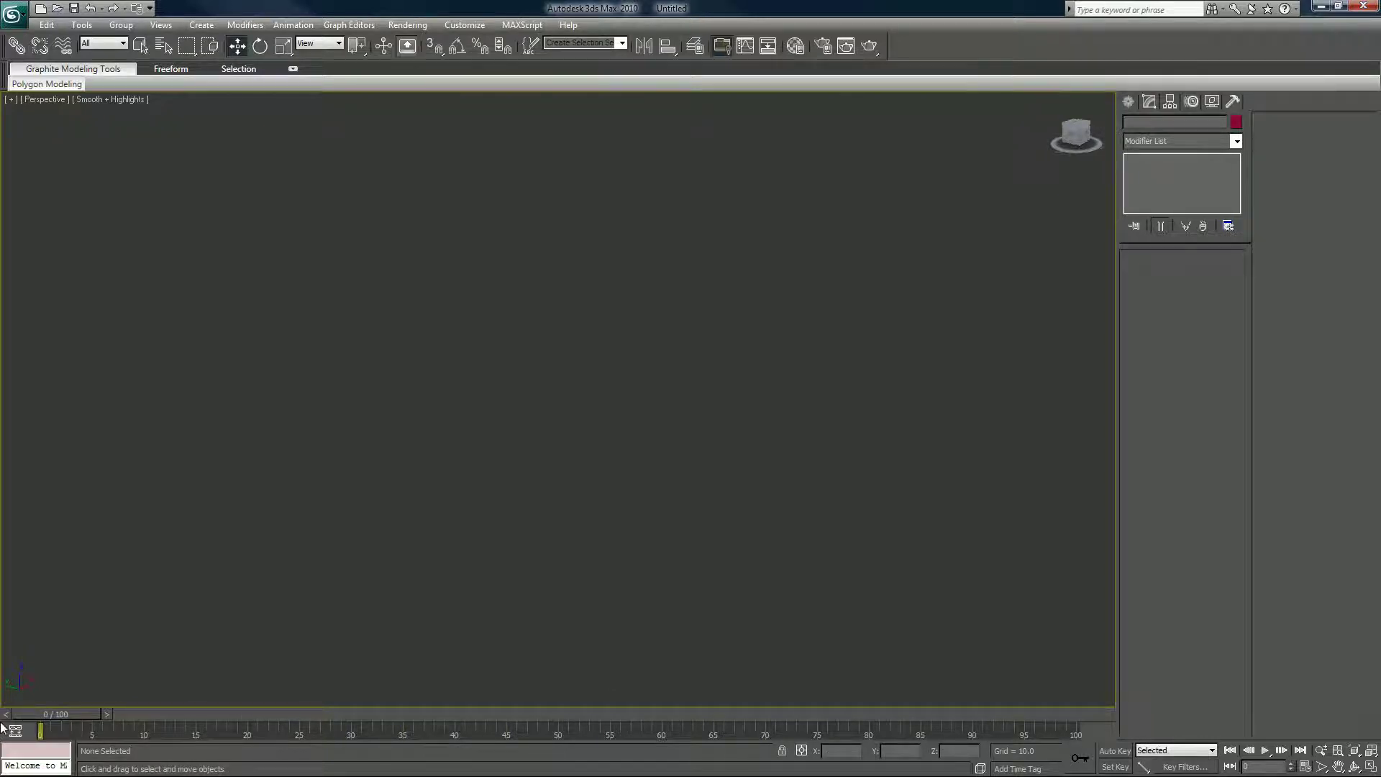
key(6)
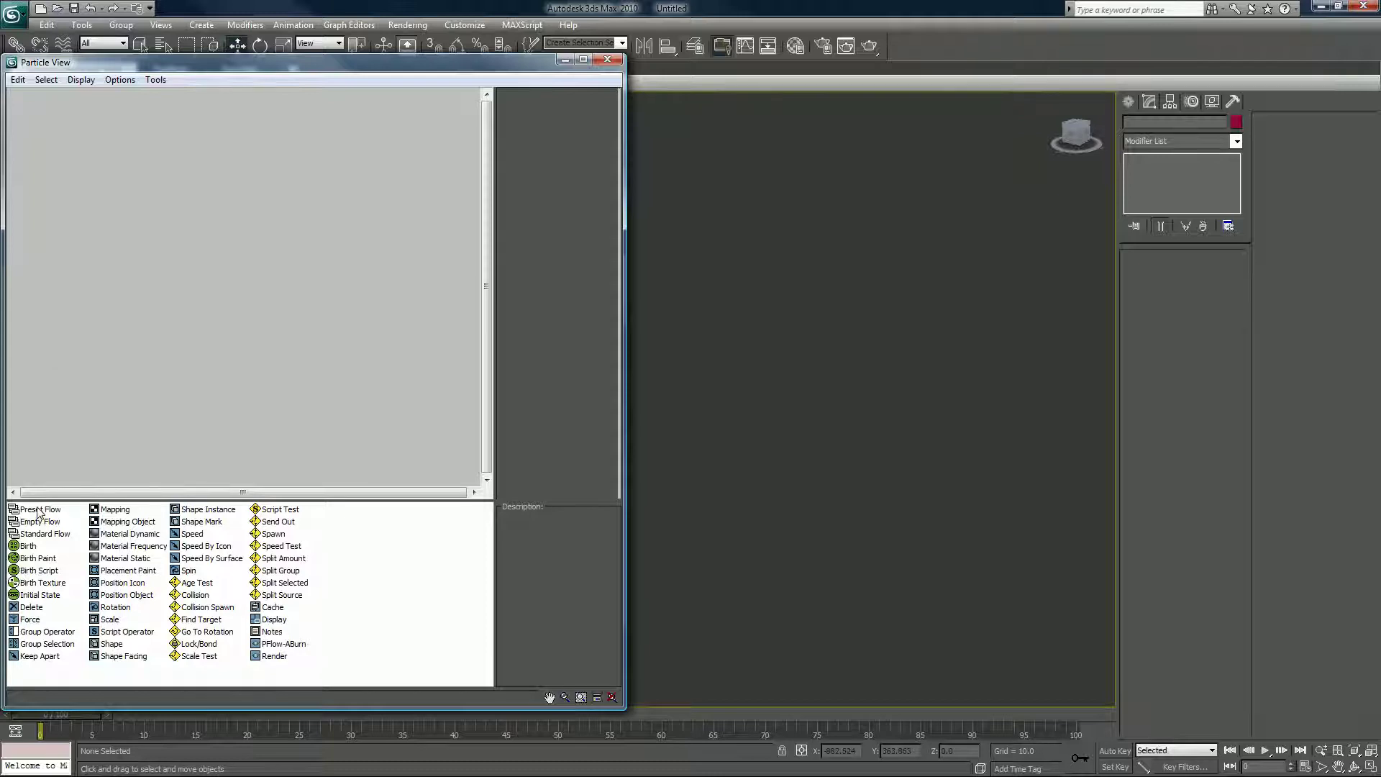
Insert a Preset Flow using Tut PFlow Splatter and frame the rebuilt P Splatter flow.
drag(39, 512, 56, 344)
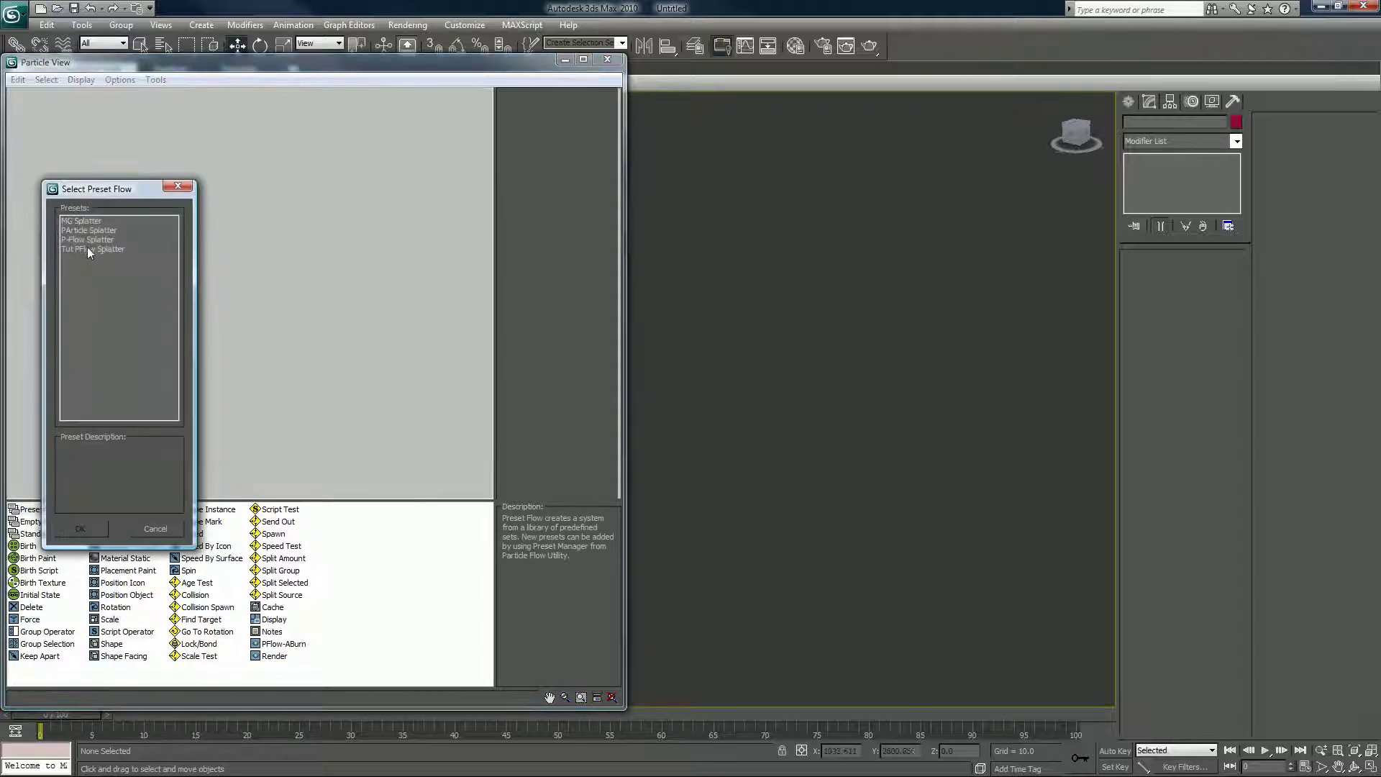
click(88, 248)
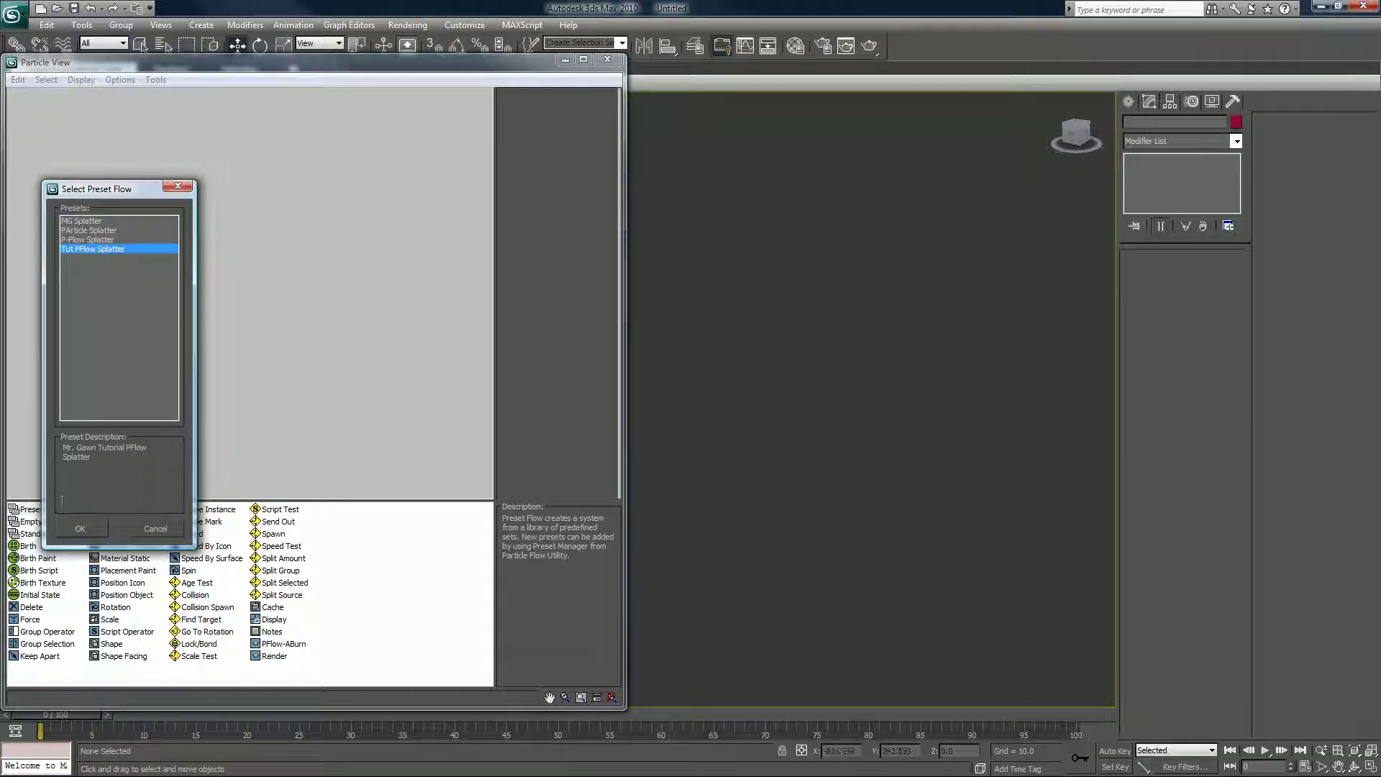
click(77, 530)
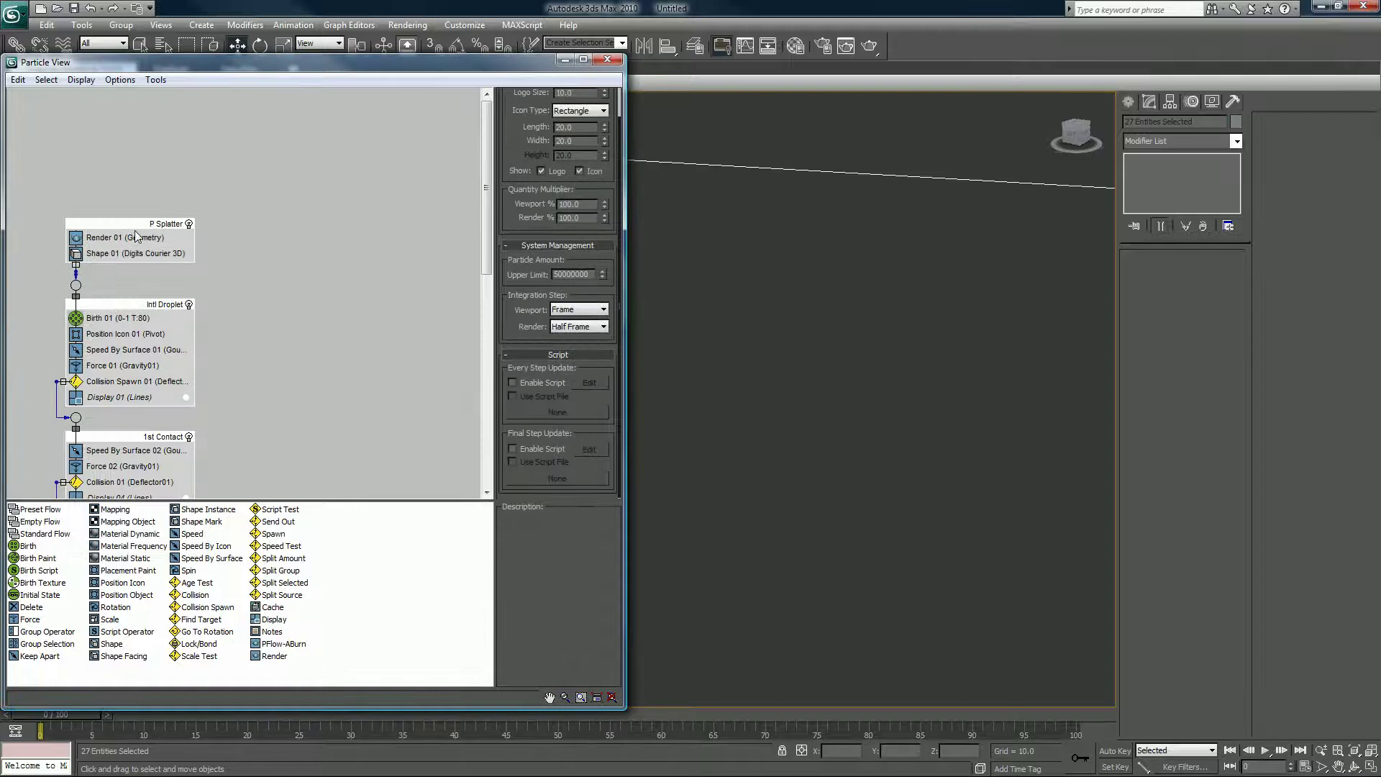
middle_drag(136, 236, 113, 123)
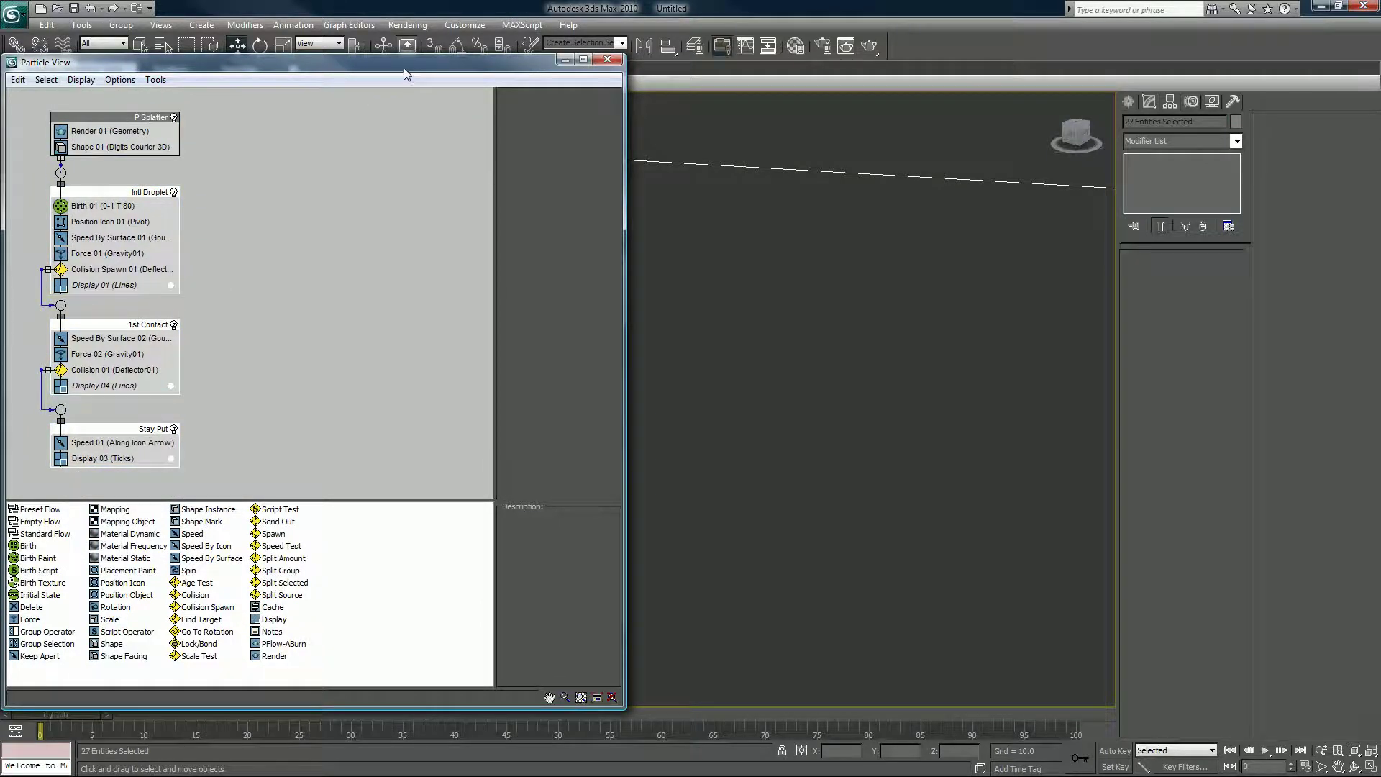
Move Particle View aside, orbit around the emitter, and advance to frame 14 to see particles.
drag(426, 68, 1026, 64)
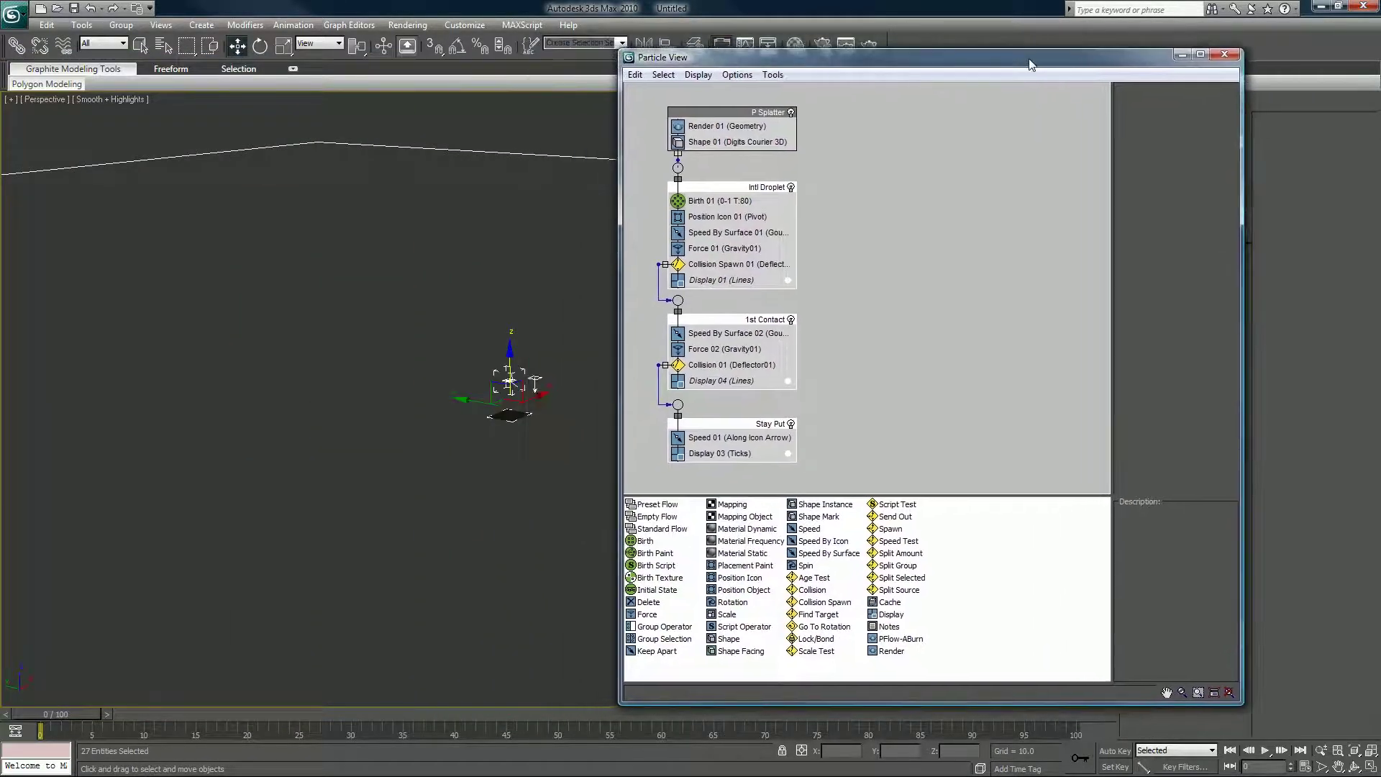
click(521, 372)
scroll(521, 371, down, 2)
alt+middle_drag(521, 372, 345, 504)
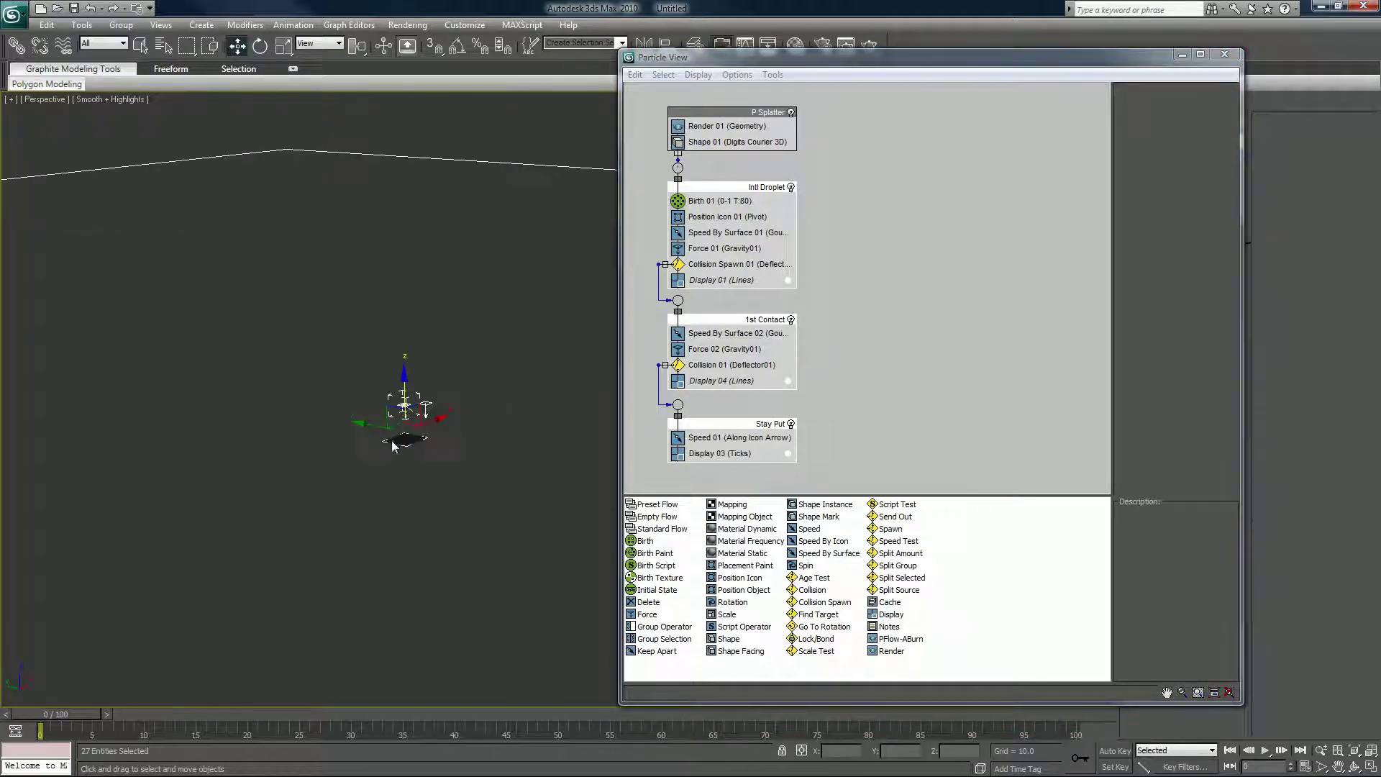
drag(71, 716, 211, 714)
Select the ground deflector, preview the splatter to about frame 28, then rewind to the start.
click(313, 636)
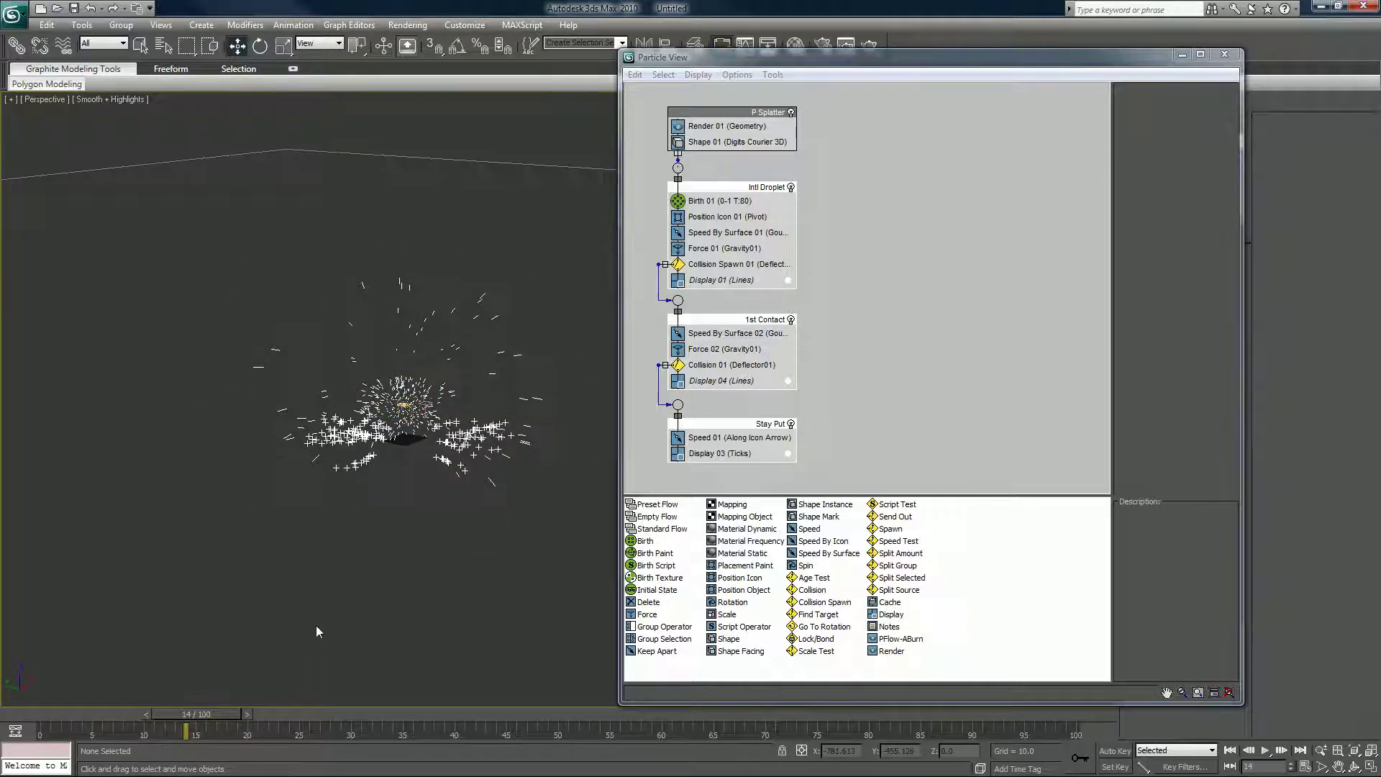
scroll(316, 631, down, 2)
click(494, 164)
drag(482, 195, 482, 195)
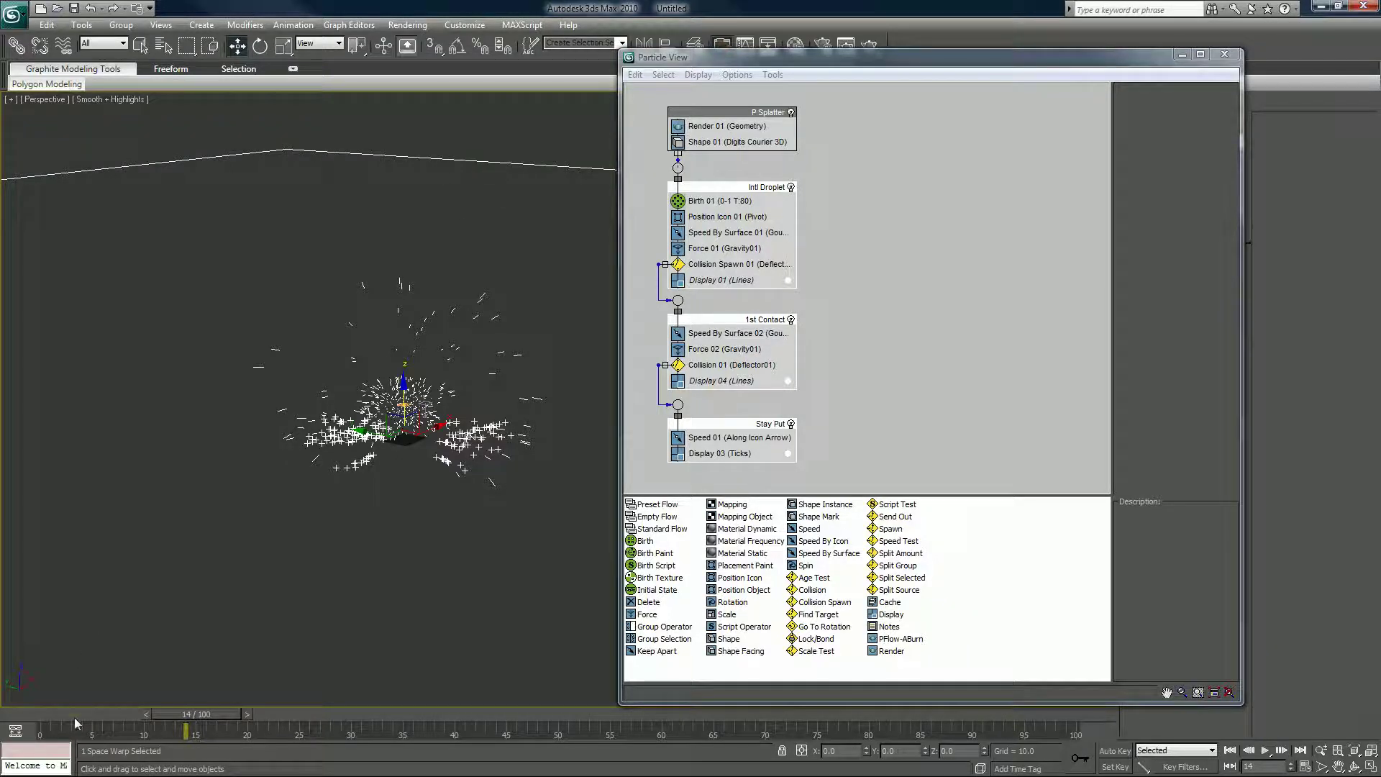
drag(75, 718, 626, 704)
key(w)
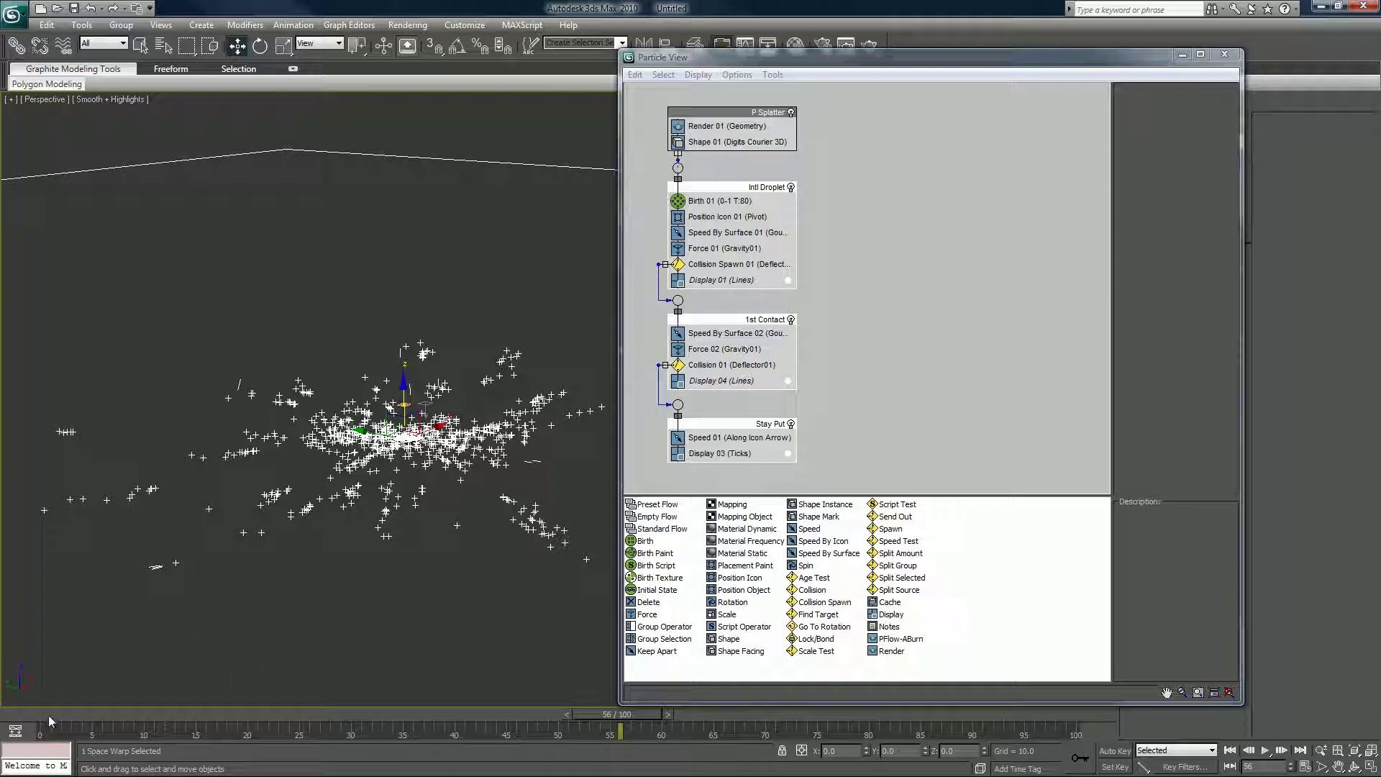
drag(49, 716, 753, 700)
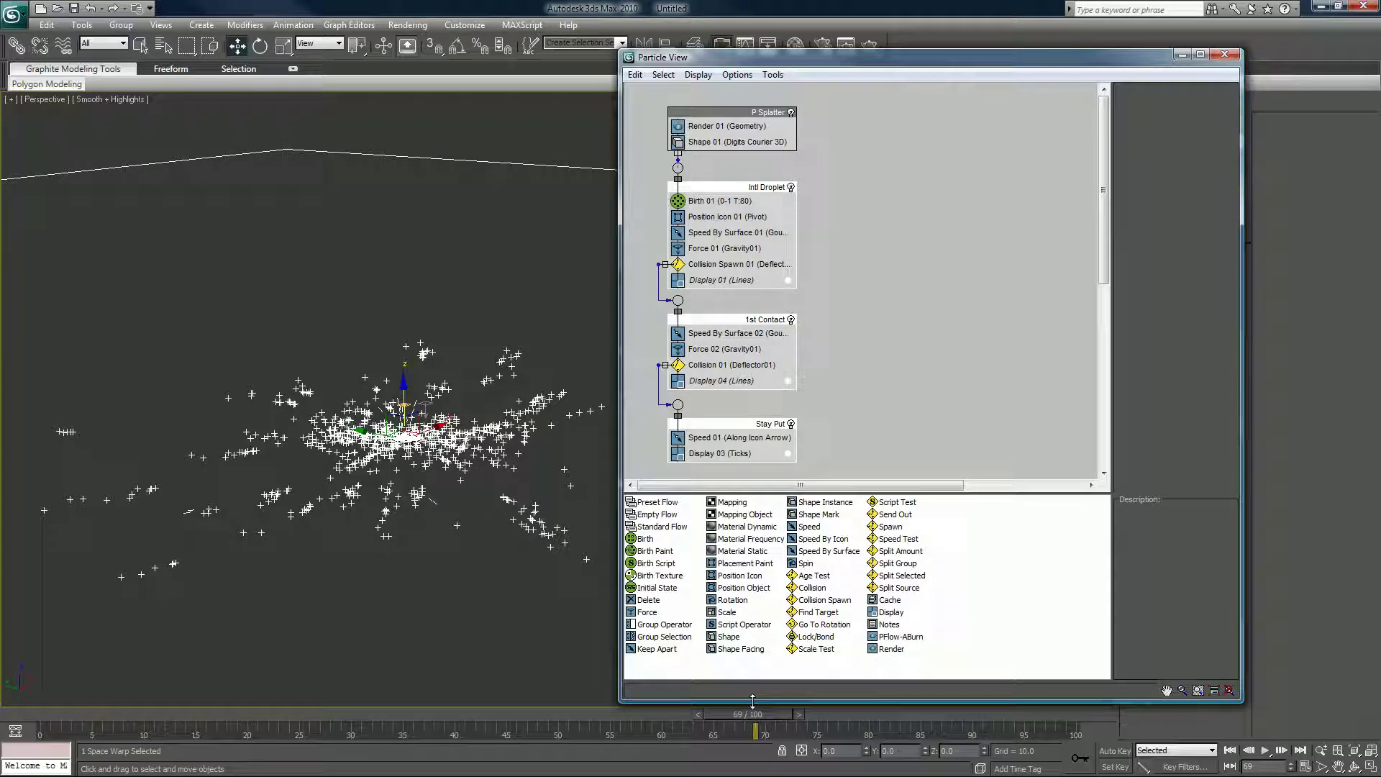